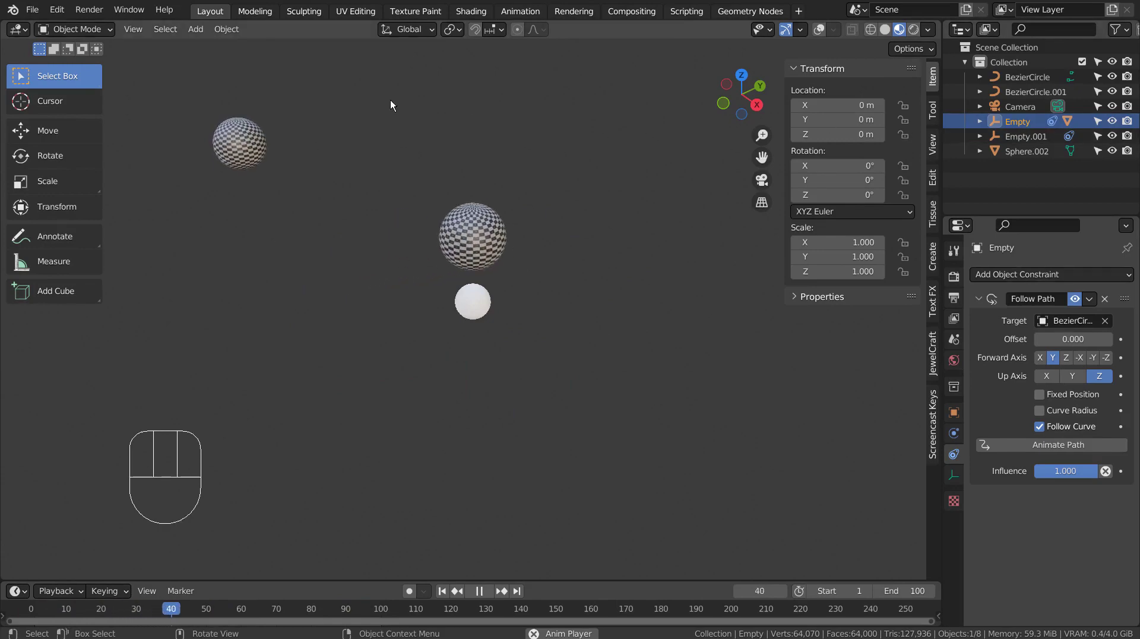
Frame the checkered sphere and turn on the grid, axes and statistics overlays
{"action": "left_click", "coordinate": [244, 144]}
{"action": "key", "text": "KP_Decimal"}
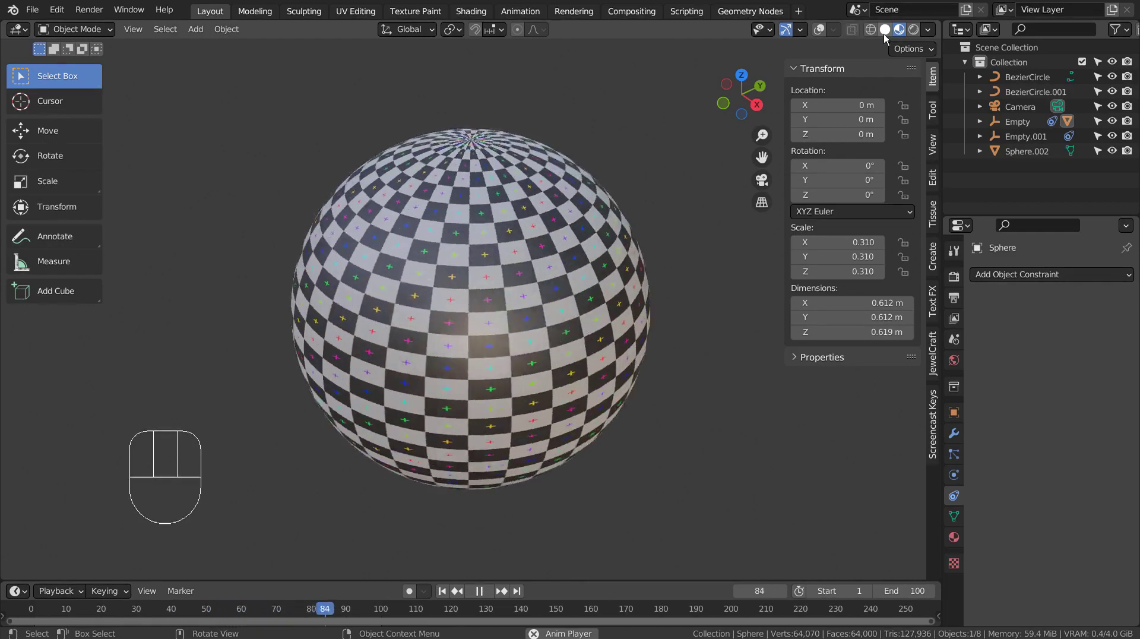
{"action": "left_click", "coordinate": [817, 33]}
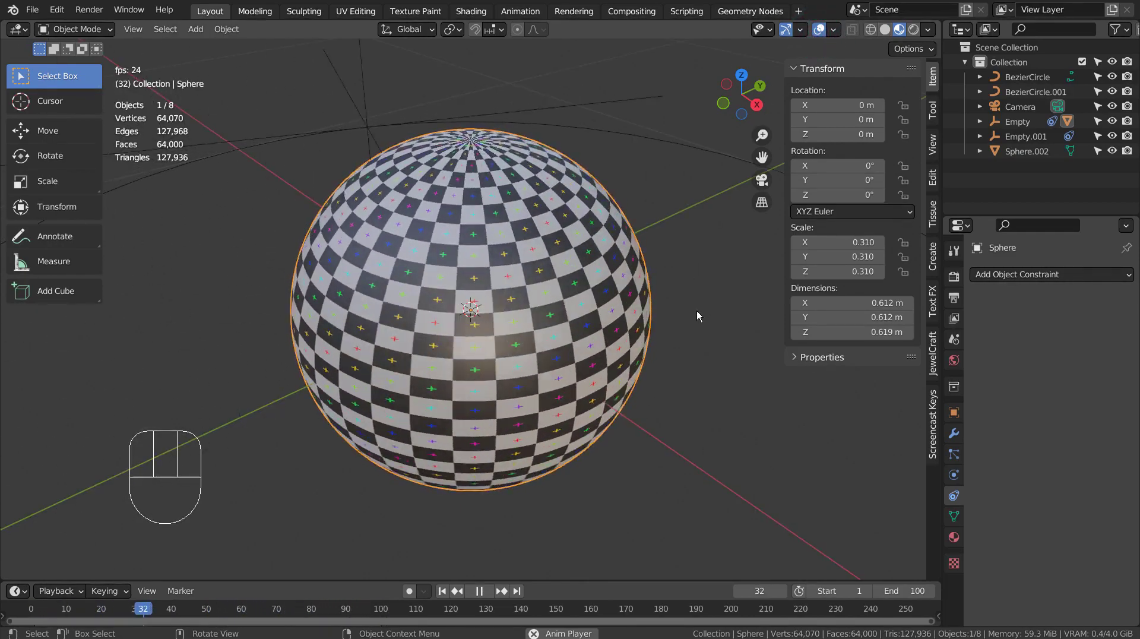
Select the small white Sphere.002 and centre the view on it
{"action": "scroll", "coordinate": [716, 290], "scroll_direction": "down", "scroll_amount": 8}
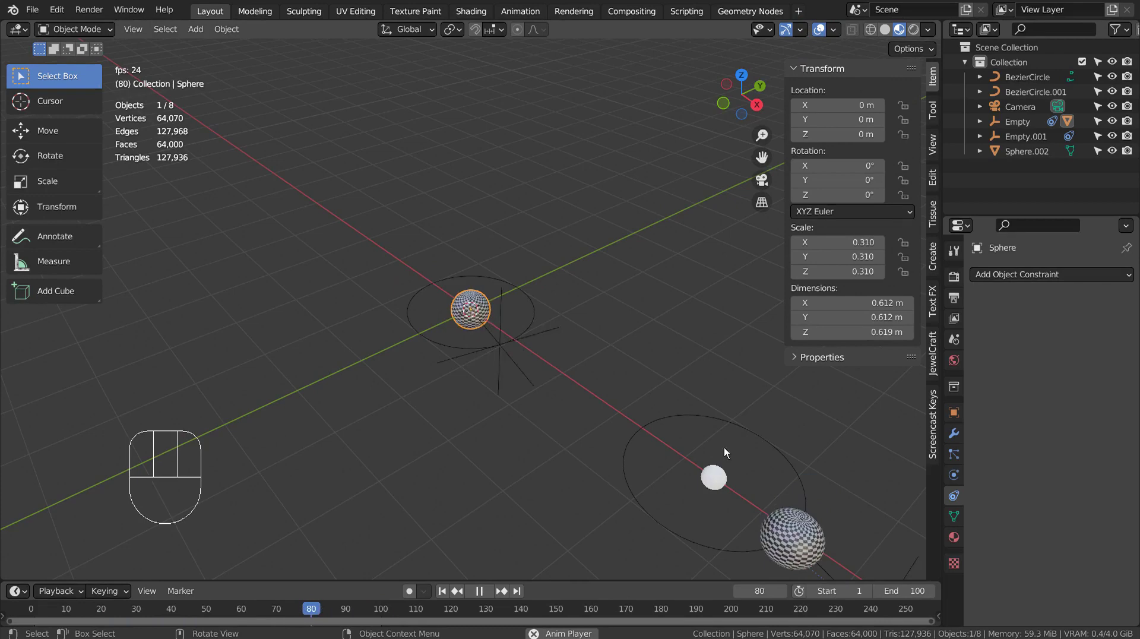
{"action": "left_click", "coordinate": [711, 483]}
{"action": "key", "text": "KP_Decimal"}
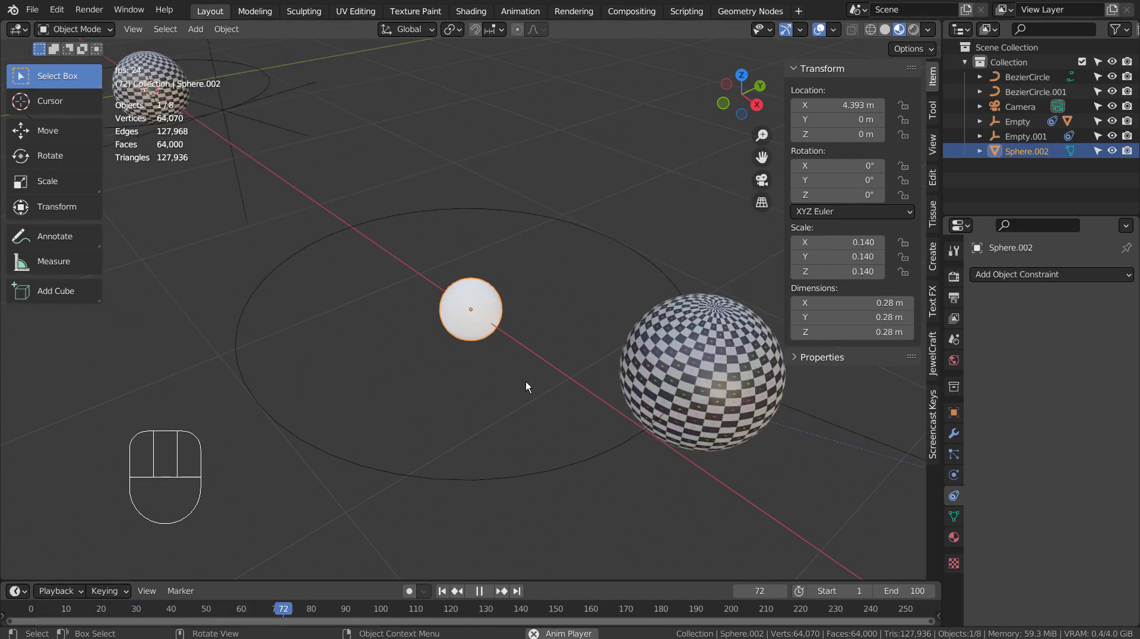
Stop playback and box-select all the demo objects except the camera
{"action": "key", "text": "space"}
{"action": "scroll", "coordinate": [507, 368], "scroll_direction": "down", "scroll_amount": 4}
{"action": "key", "text": "b"}
{"action": "left_click_drag", "start_coordinate": [257, 158], "coordinate": [613, 484]}
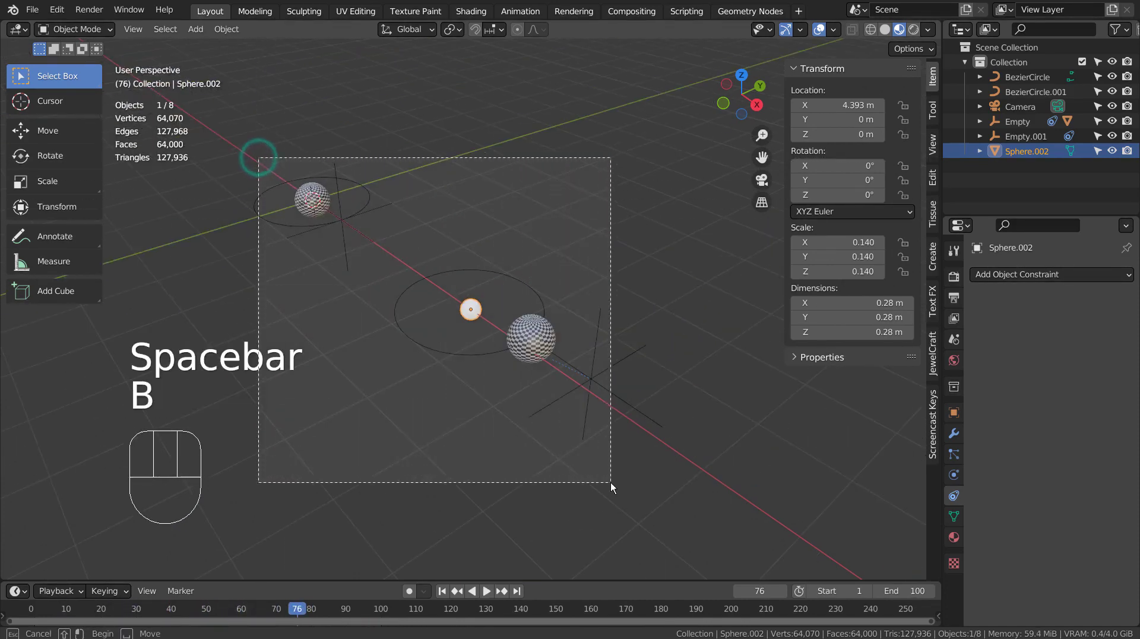
{"action": "key", "text": "x"}
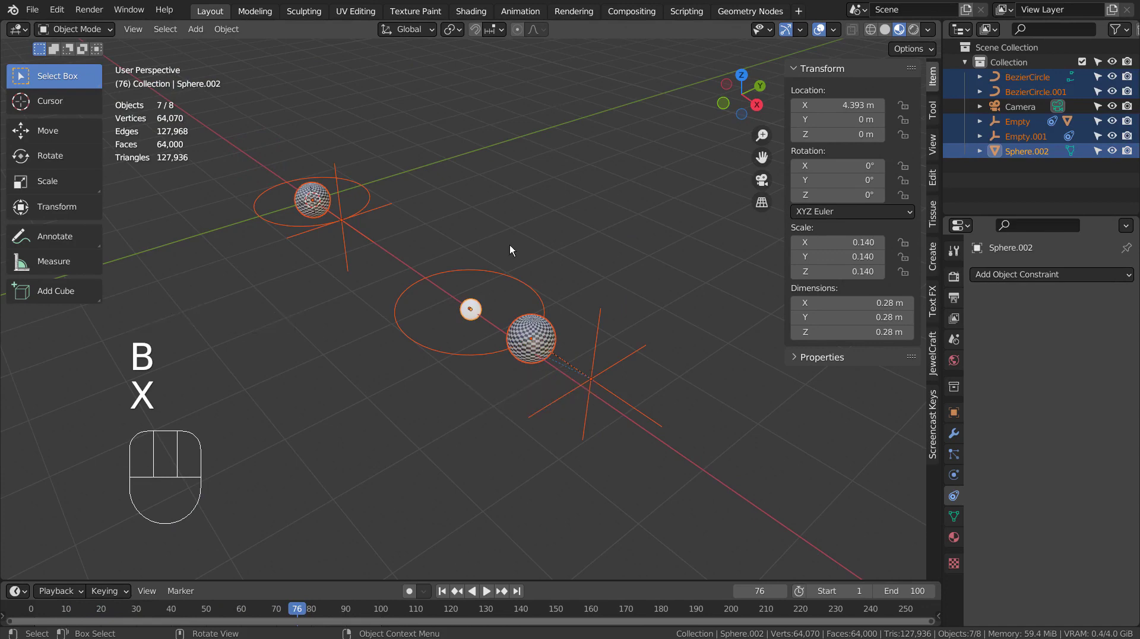
Move the selected objects into a new Collection 2 and exclude it
{"action": "key", "text": "m"}
{"action": "left_click", "coordinate": [512, 249]}
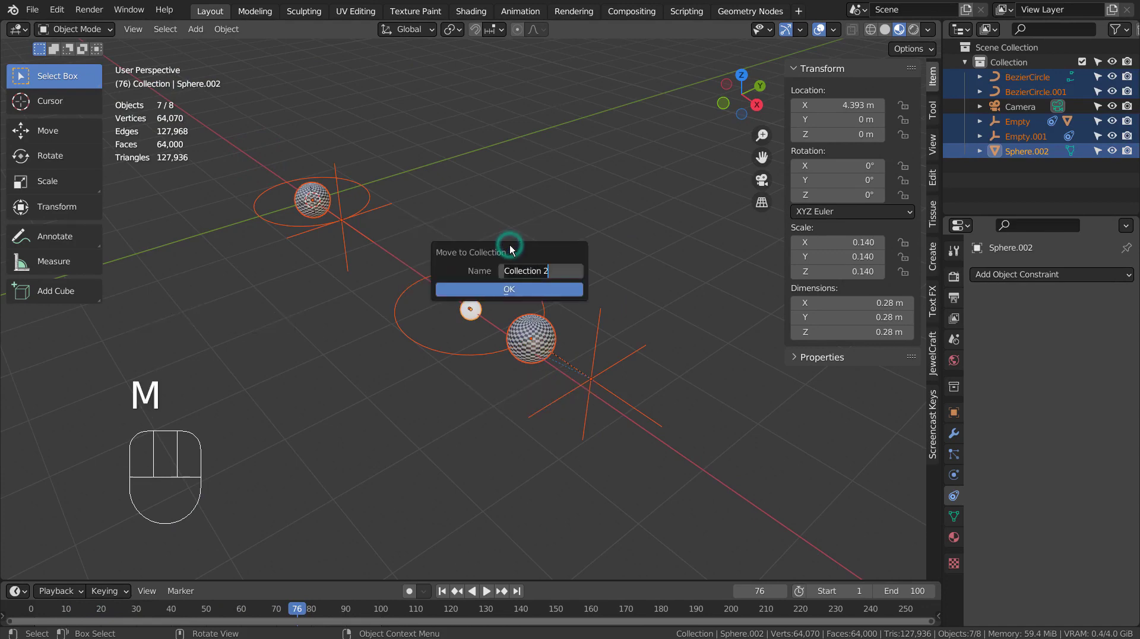
{"action": "key", "text": "Return"}
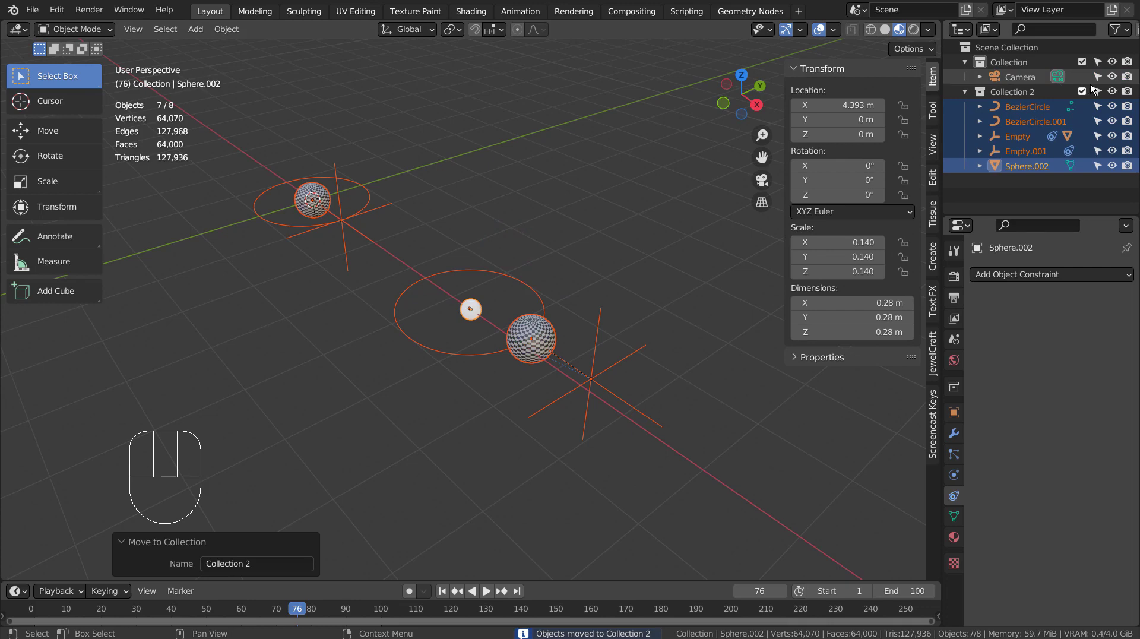
{"action": "left_click", "coordinate": [1081, 90]}
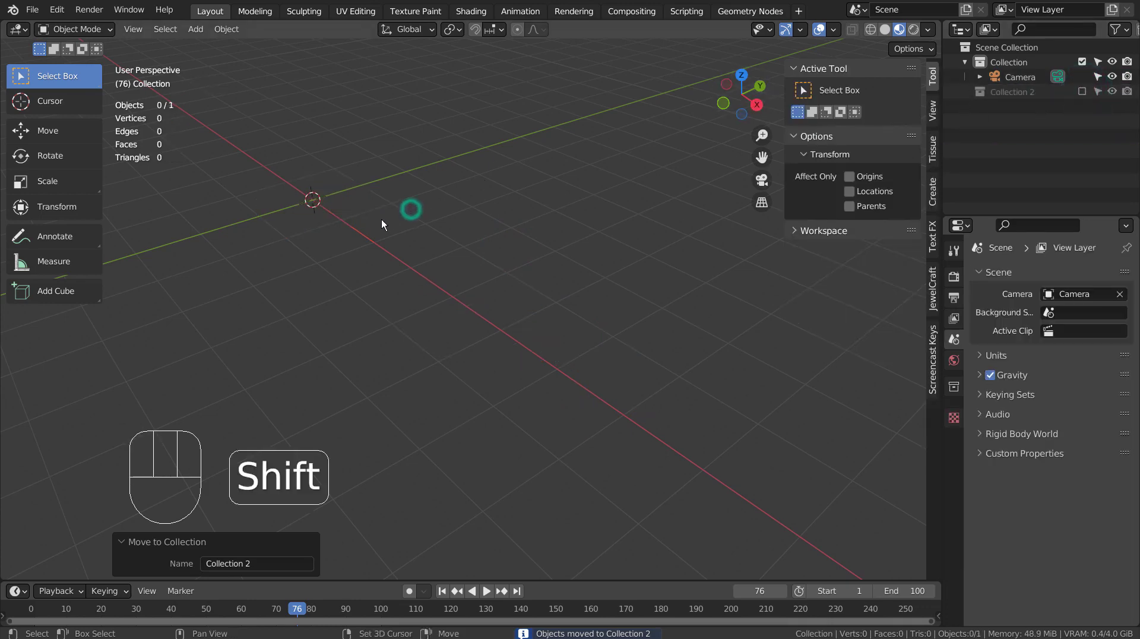
Add a UV sphere at the scene centre
{"action": "middle_click_drag", "start_coordinate": [409, 209], "coordinate": [534, 313], "text": "shift"}
{"action": "key", "text": "shift+a"}
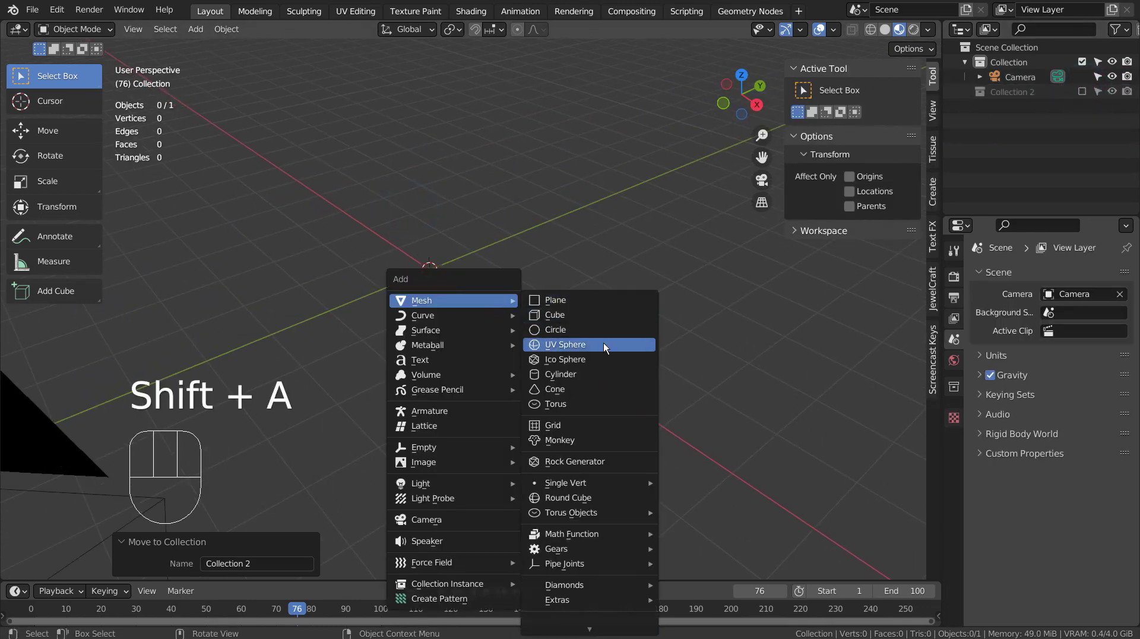
{"action": "left_click", "coordinate": [603, 344]}
Add a bezier circle curve scaled up to 8.66 m across around the sphere
{"action": "key", "text": "shift+a"}
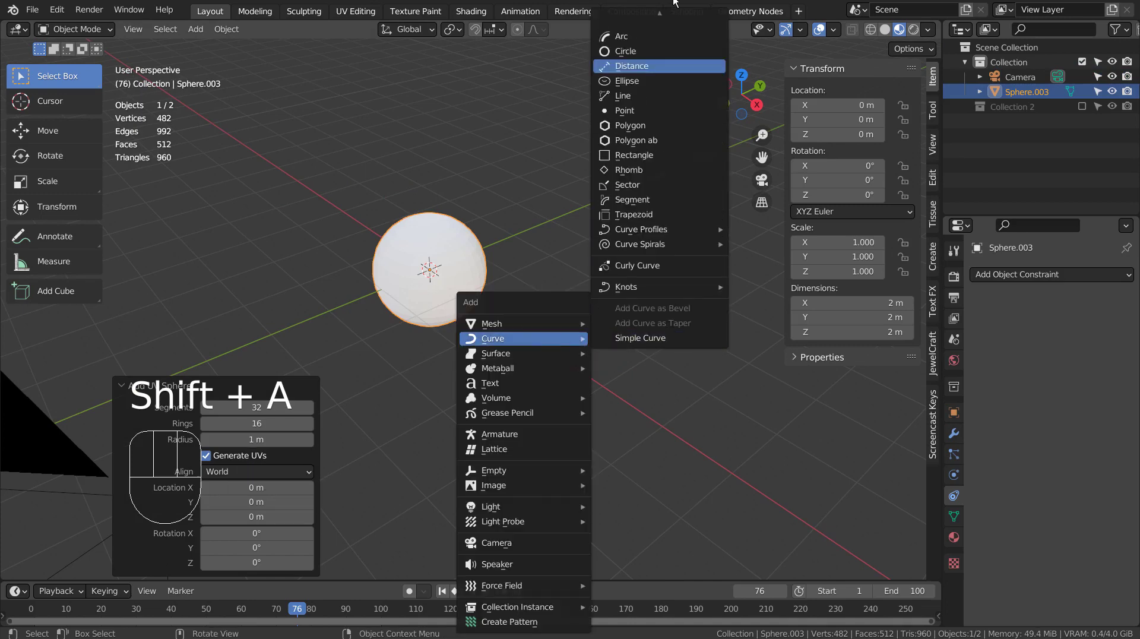
{"action": "scroll", "coordinate": [641, 67], "scroll_direction": "up", "scroll_amount": 5}
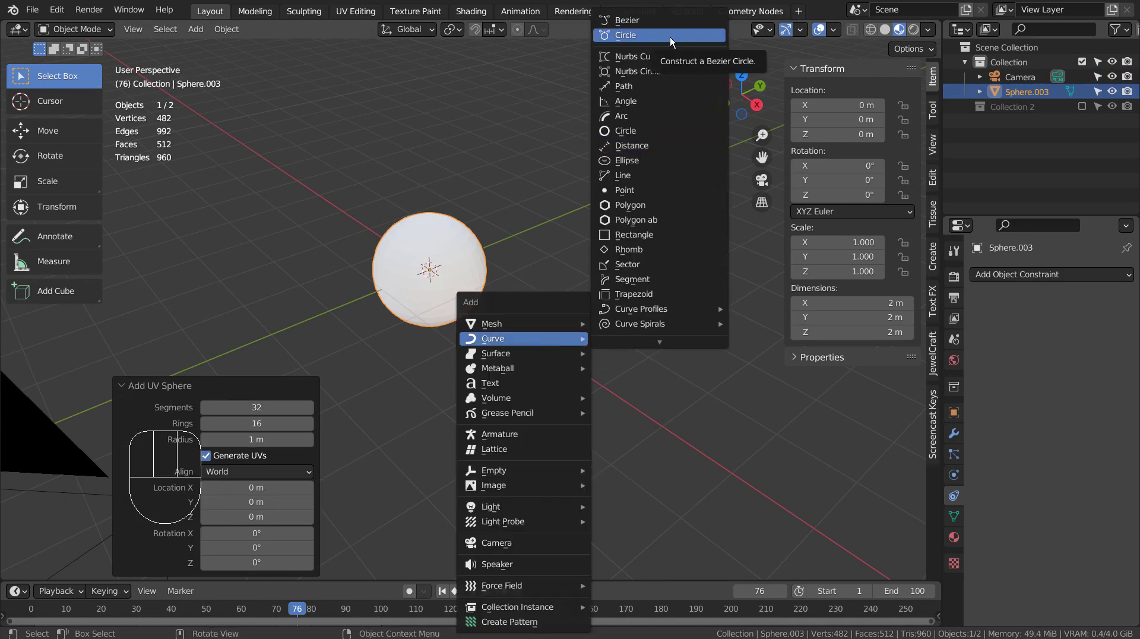
{"action": "left_click", "coordinate": [657, 136]}
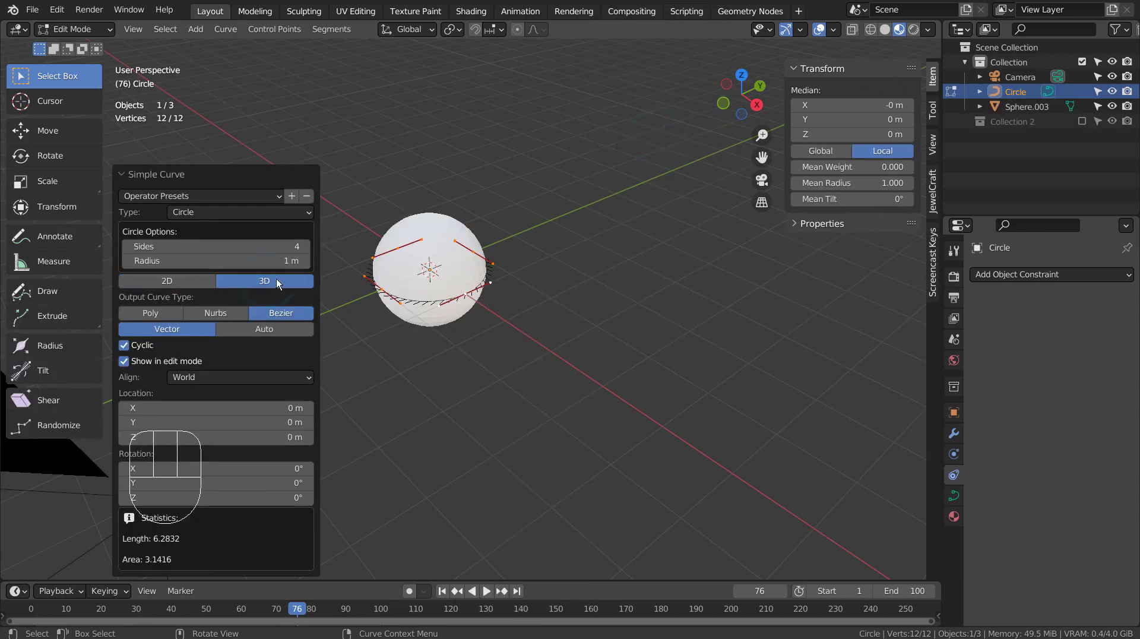
{"action": "key", "text": "Tab"}
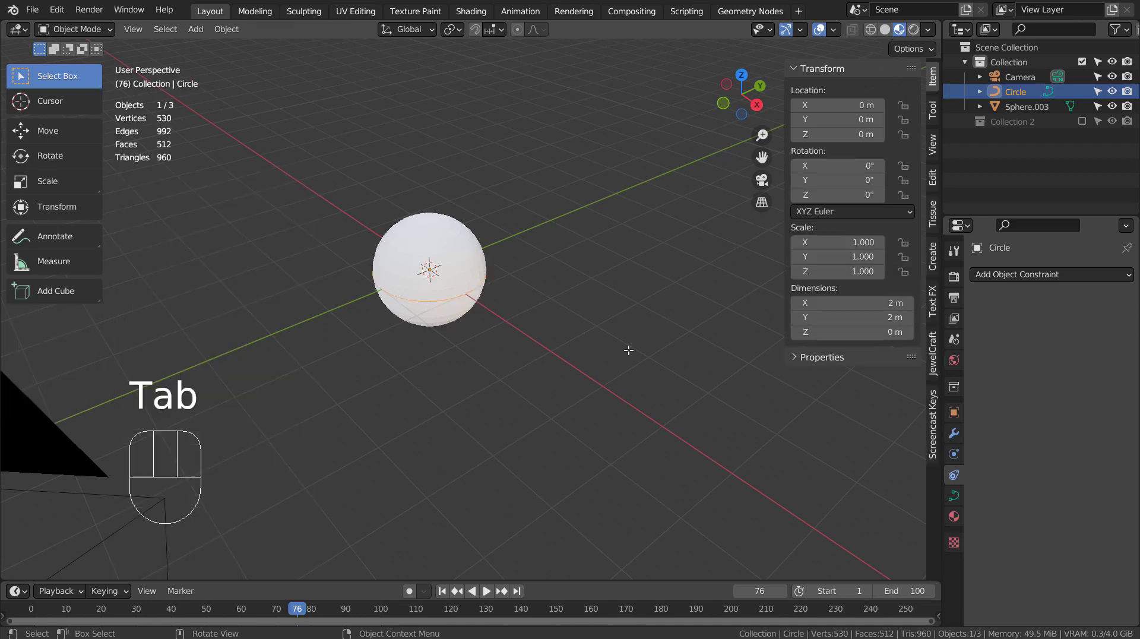
{"action": "key", "text": "s"}
{"action": "left_click", "coordinate": [413, 365]}
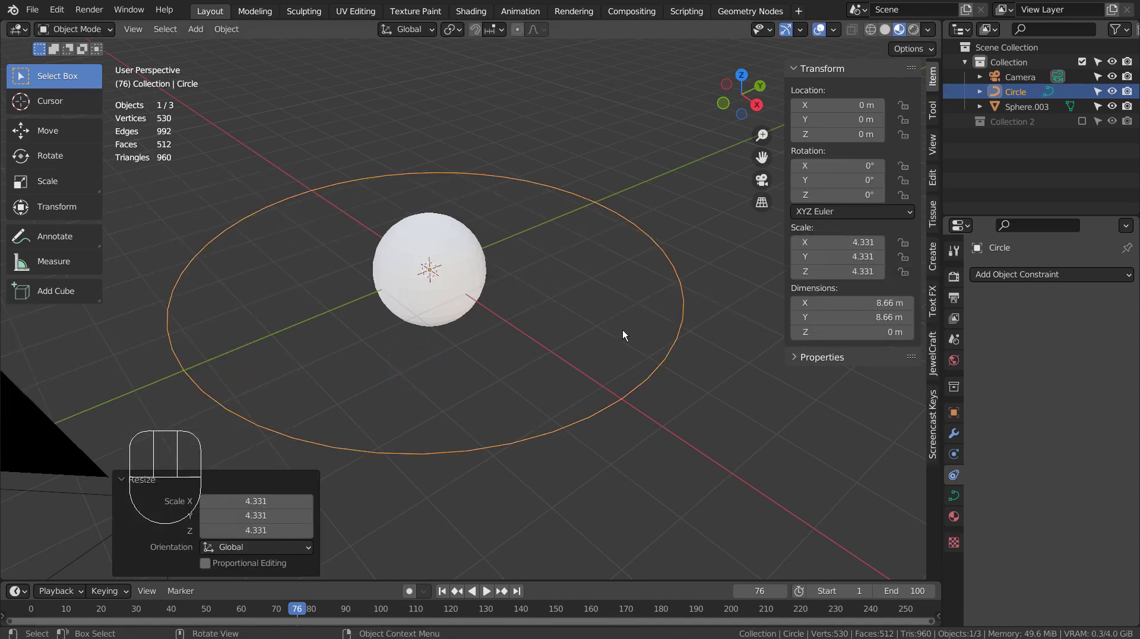
{"action": "left_click", "coordinate": [449, 270]}
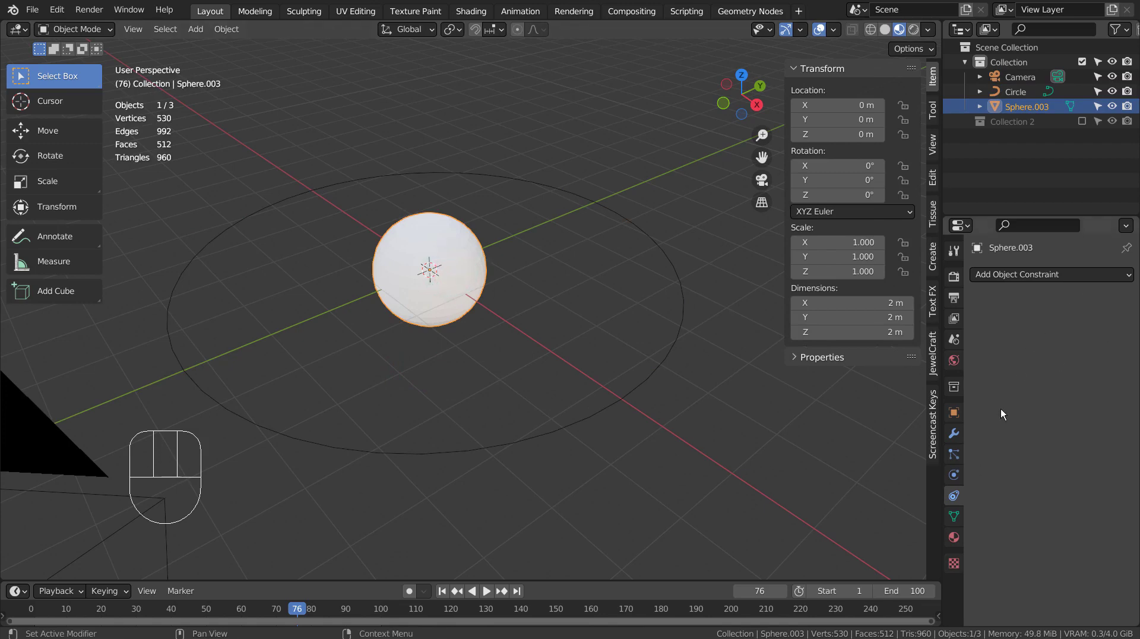
Give Sphere.003 a Follow Path constraint targeting Circle and play to watch it orbit
{"action": "left_click", "coordinate": [1069, 274]}
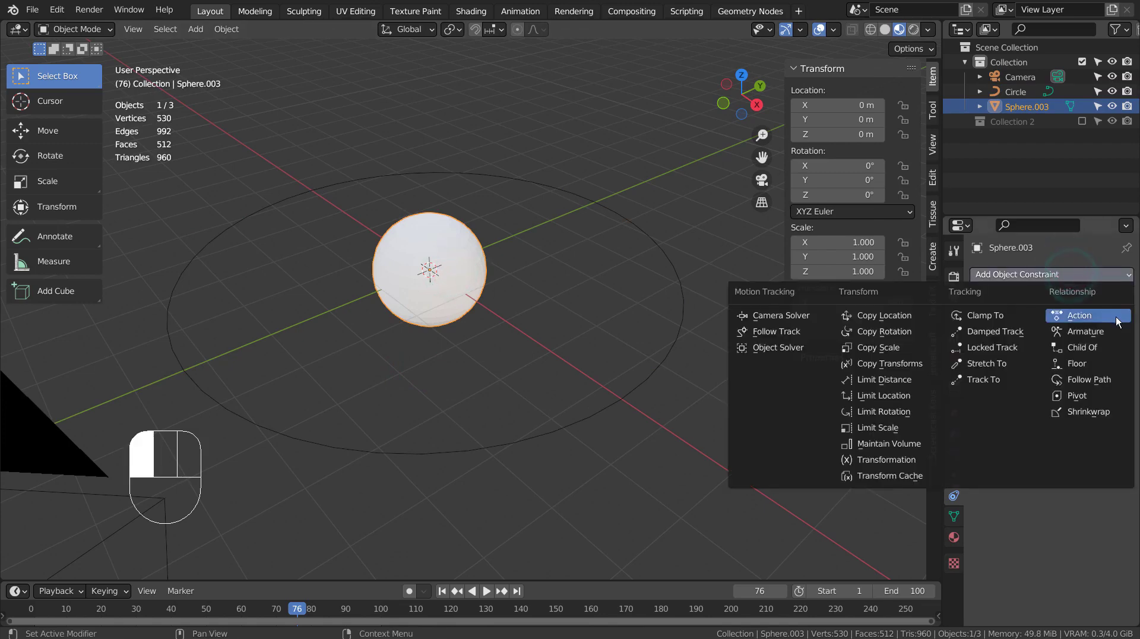
{"action": "left_click", "coordinate": [1114, 384]}
{"action": "left_click", "coordinate": [1043, 323]}
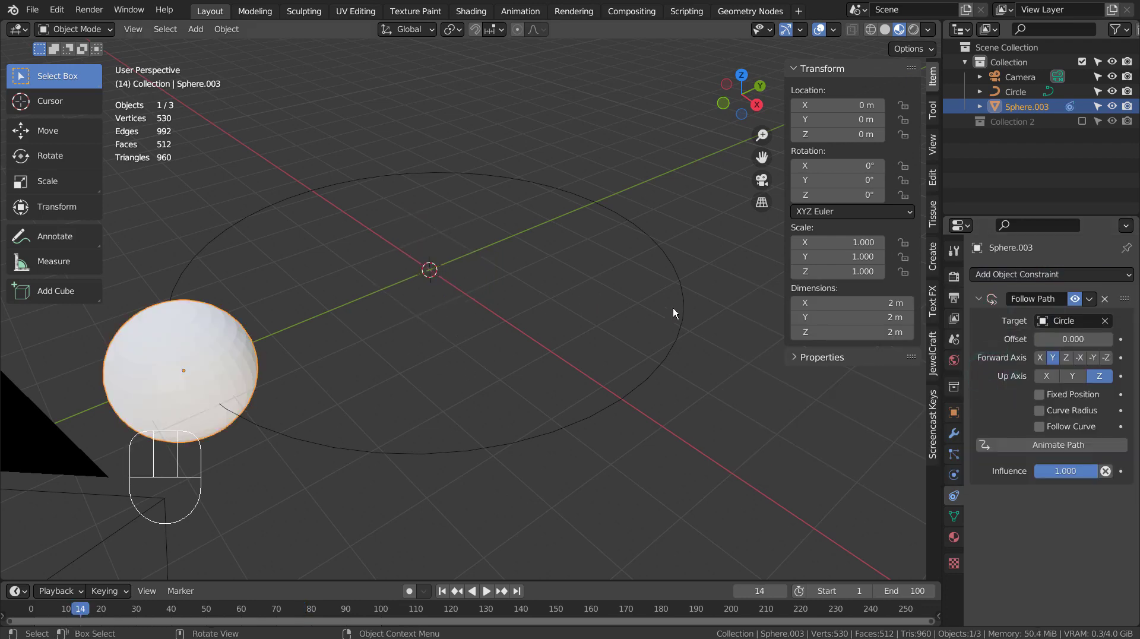
{"action": "key", "text": "space"}
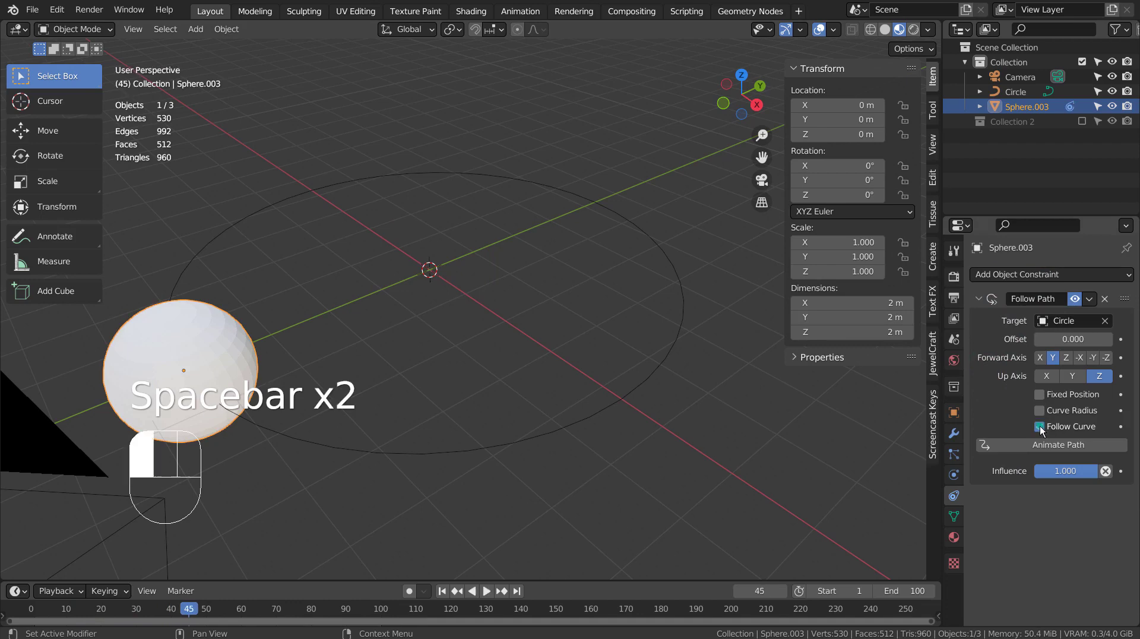
{"action": "key", "text": "space"}
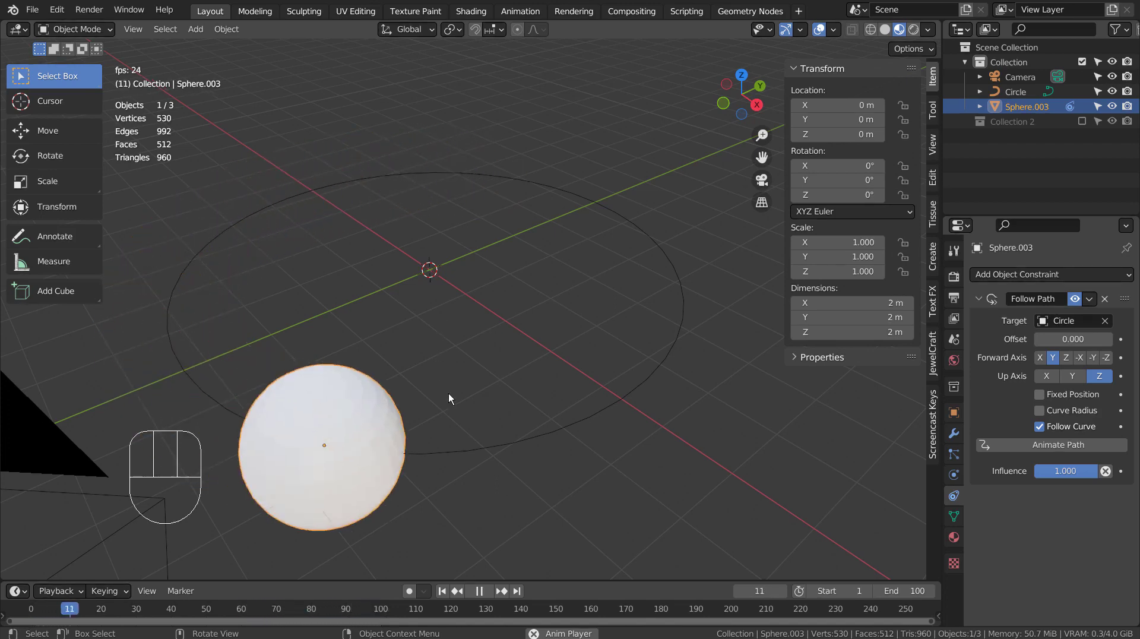
Scale the circle path up much larger
{"action": "left_click", "coordinate": [586, 407]}
{"action": "scroll", "coordinate": [647, 427], "scroll_direction": "down", "scroll_amount": 5}
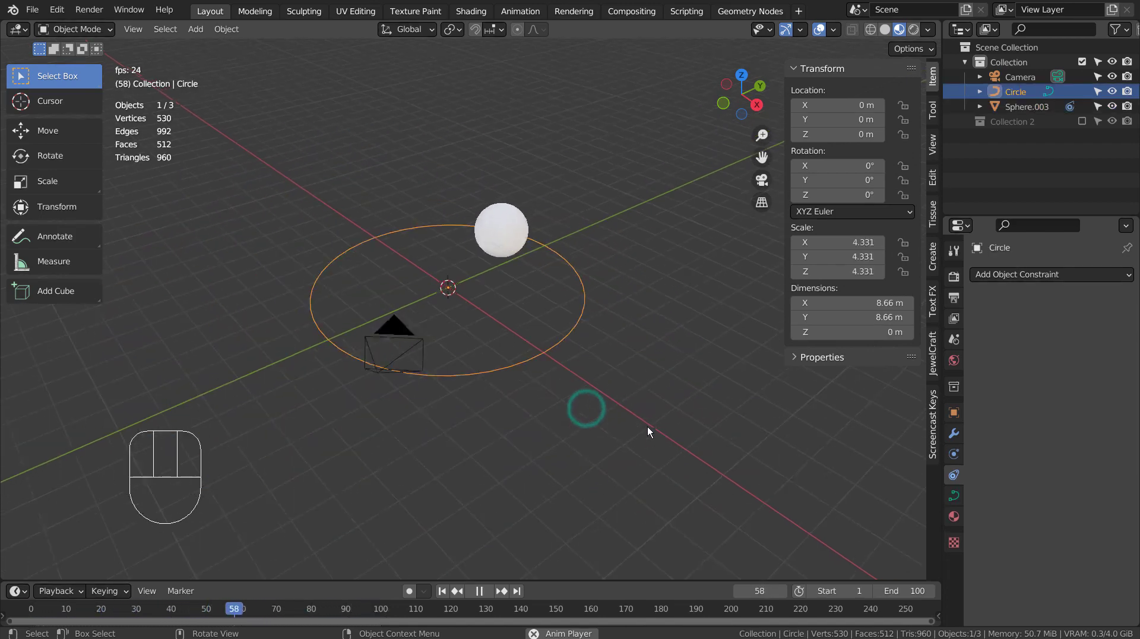
{"action": "key", "text": "s"}
{"action": "left_click", "coordinate": [355, 446]}
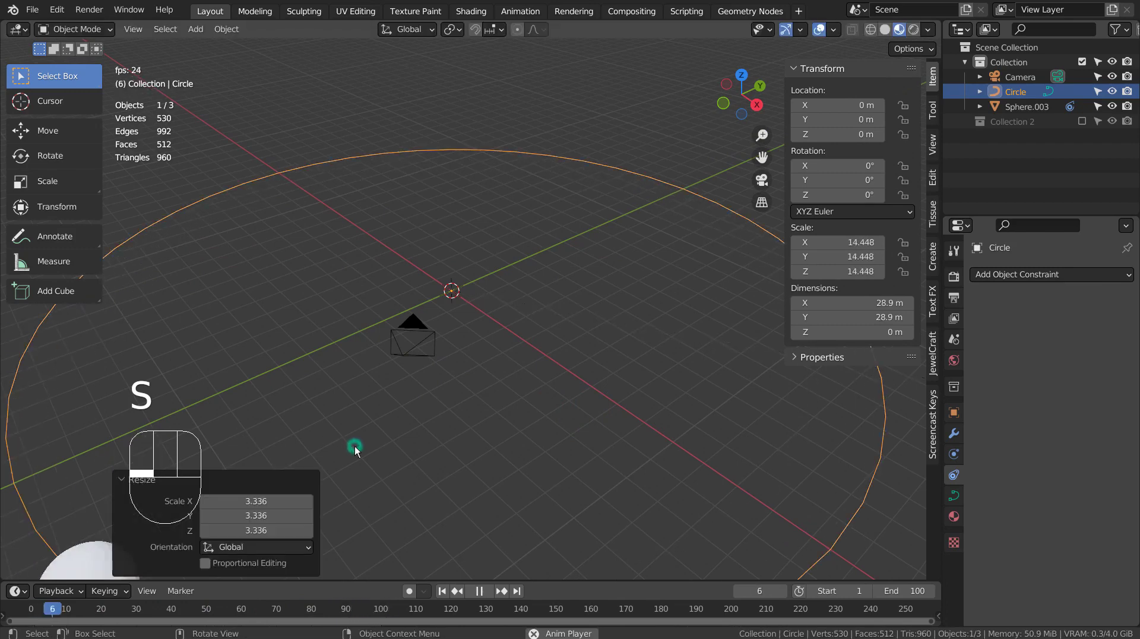
Add a second UV sphere, Sphere.004, at the origin
{"action": "key", "text": "shift+a"}
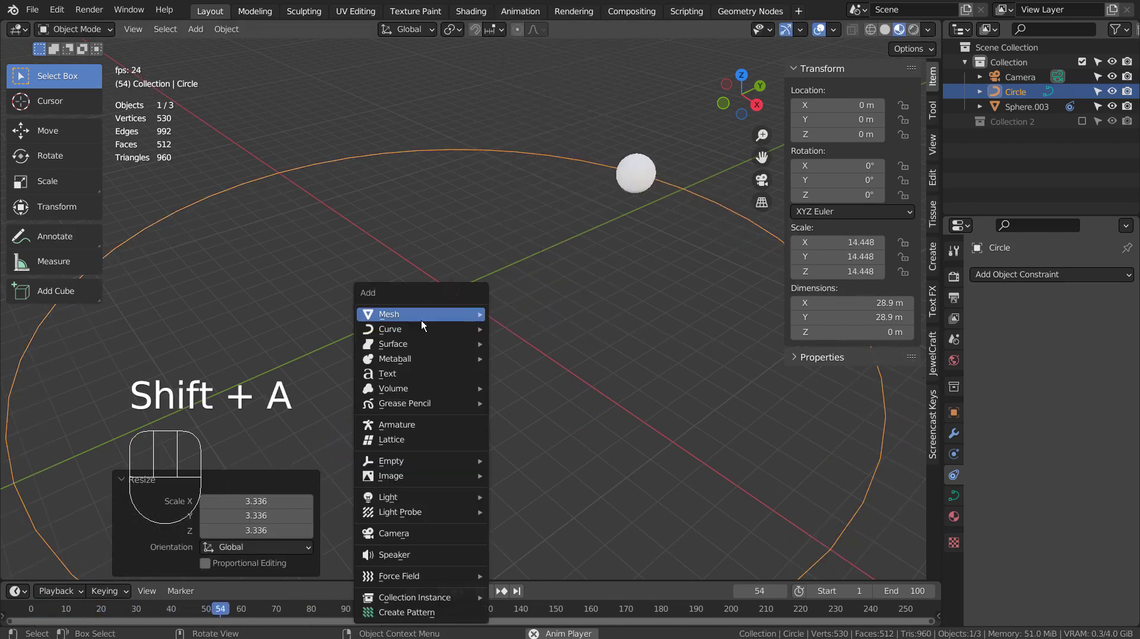
{"action": "left_click", "coordinate": [511, 352]}
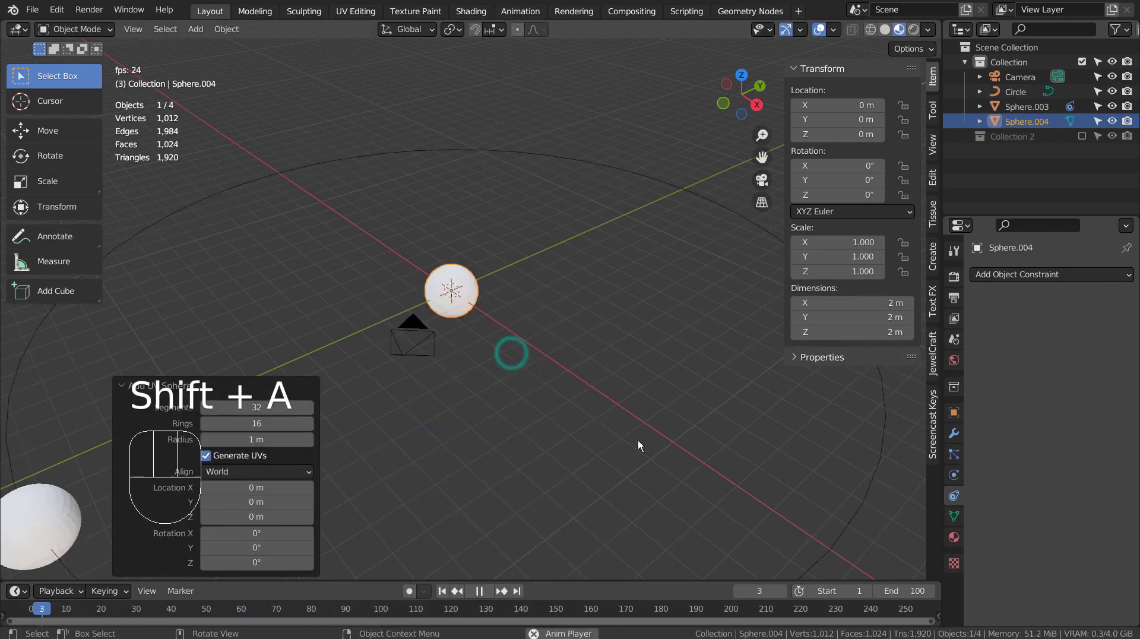
{"action": "scroll", "coordinate": [638, 440], "scroll_direction": "down", "scroll_amount": 4}
Shrink the circle path to 6.14 m across and stop playback
{"action": "left_click", "coordinate": [625, 400]}
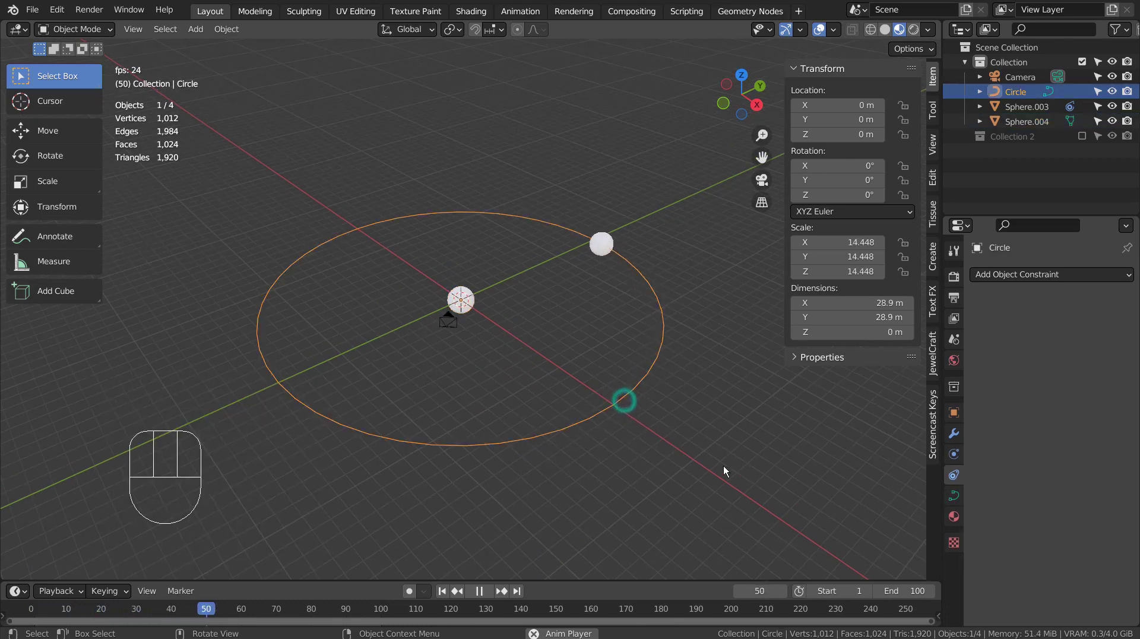
{"action": "key", "text": "s"}
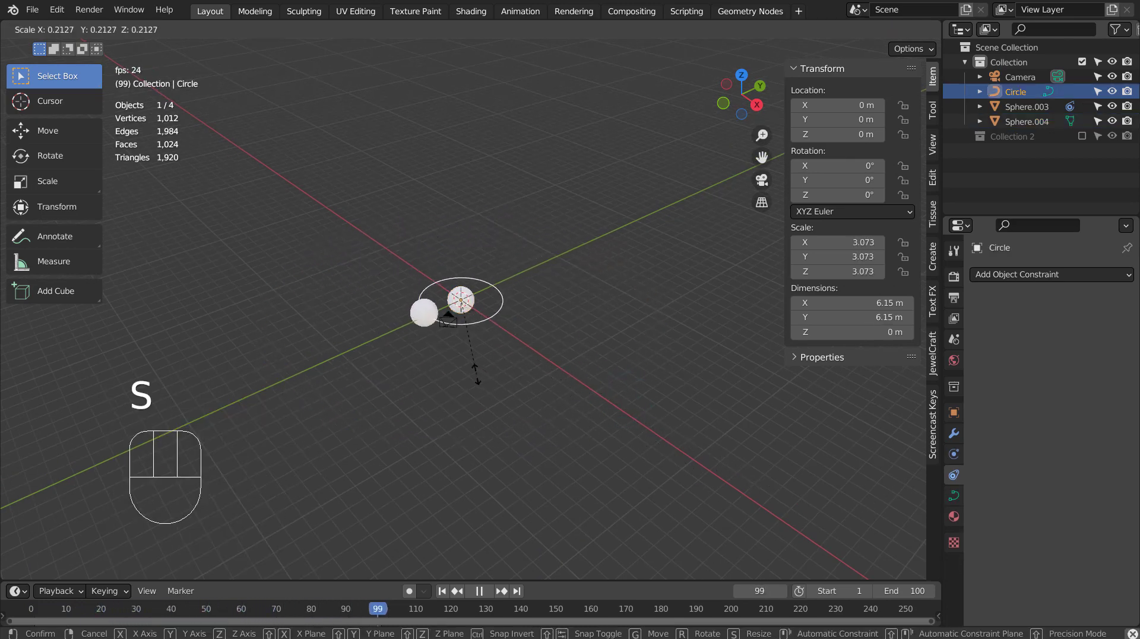
{"action": "left_click", "coordinate": [476, 374]}
{"action": "scroll", "coordinate": [523, 401], "scroll_direction": "up", "scroll_amount": 6}
{"action": "scroll", "coordinate": [530, 408], "scroll_direction": "up", "scroll_amount": 3}
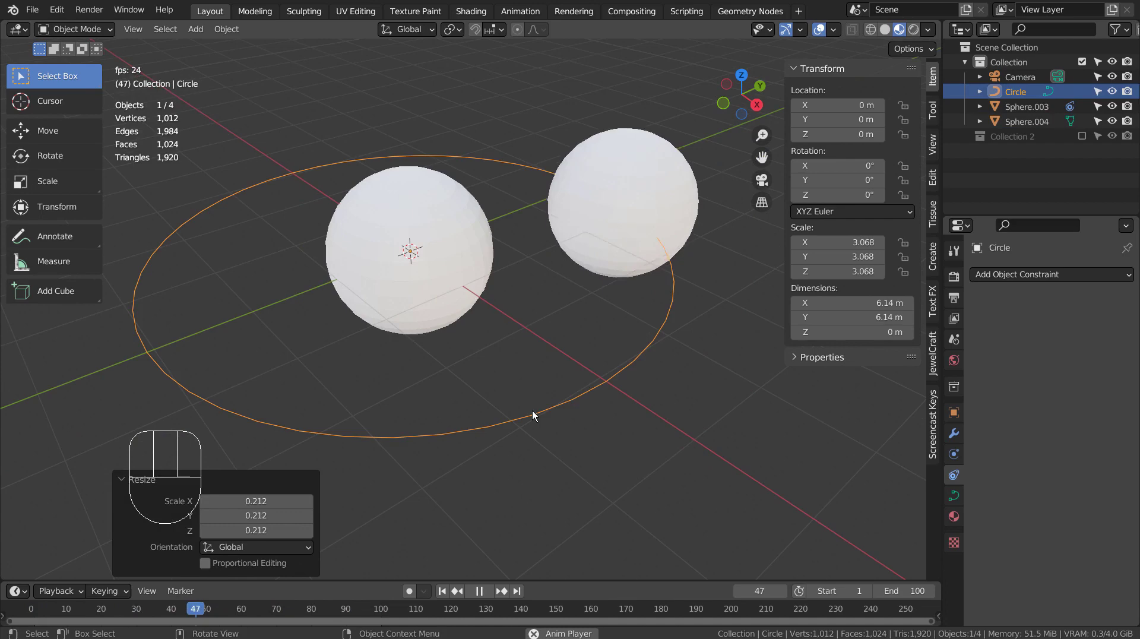
{"action": "scroll", "coordinate": [532, 411], "scroll_direction": "down", "scroll_amount": 2}
{"action": "scroll", "coordinate": [532, 410], "scroll_direction": "down", "scroll_amount": 1}
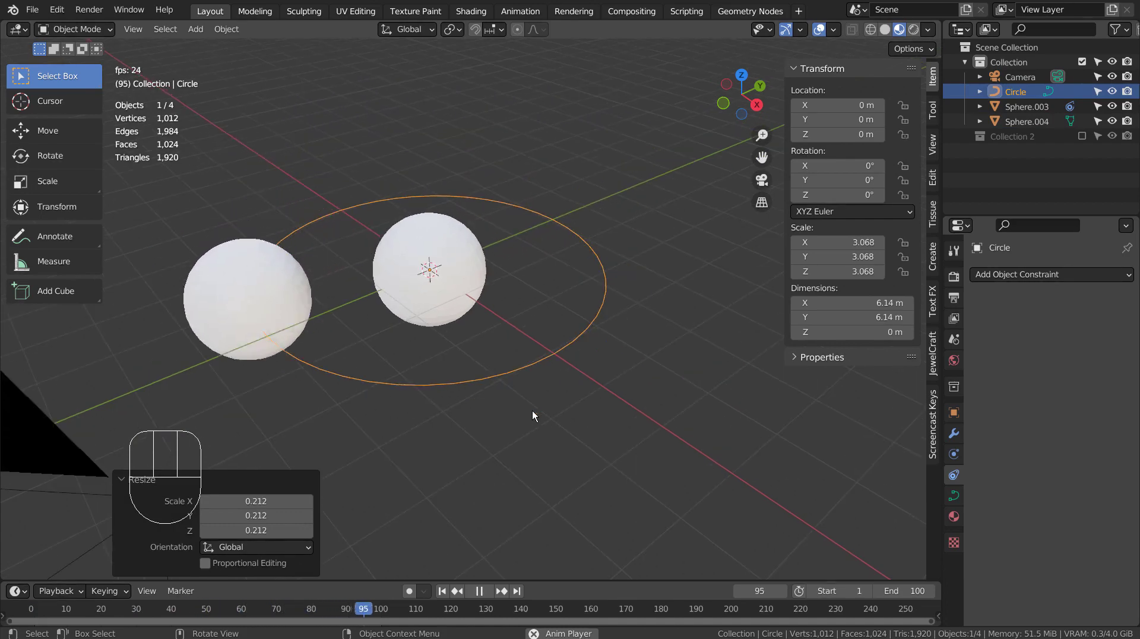
{"action": "key", "text": "space"}
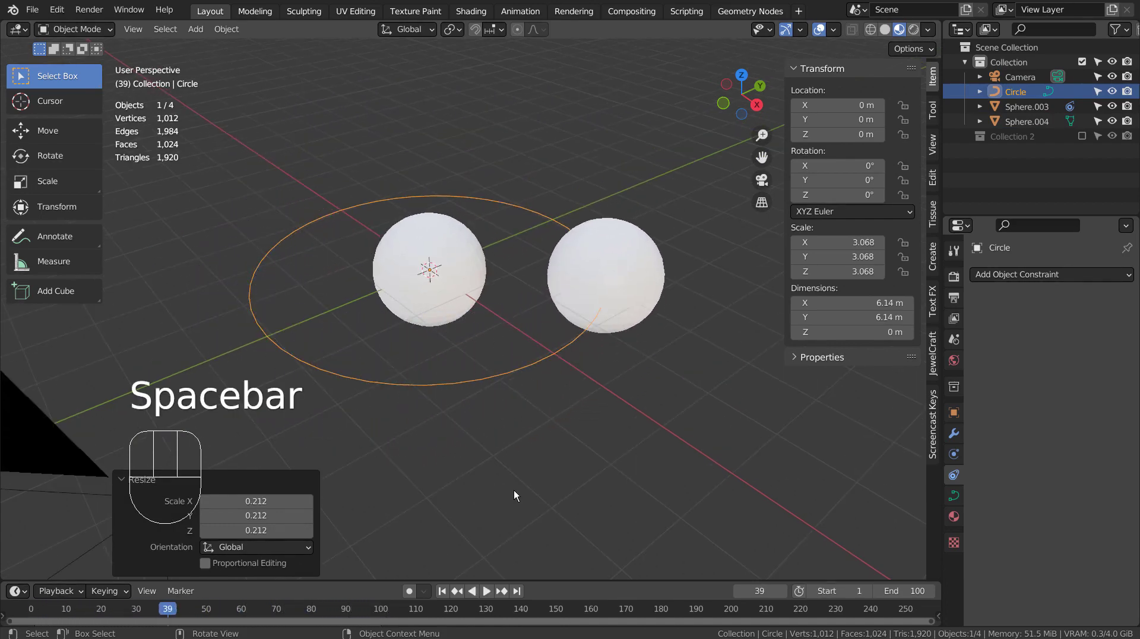
Delete the orbiting Sphere.003
{"action": "left_click", "coordinate": [633, 273]}
{"action": "key", "text": "x"}
{"action": "left_click", "coordinate": [633, 273]}
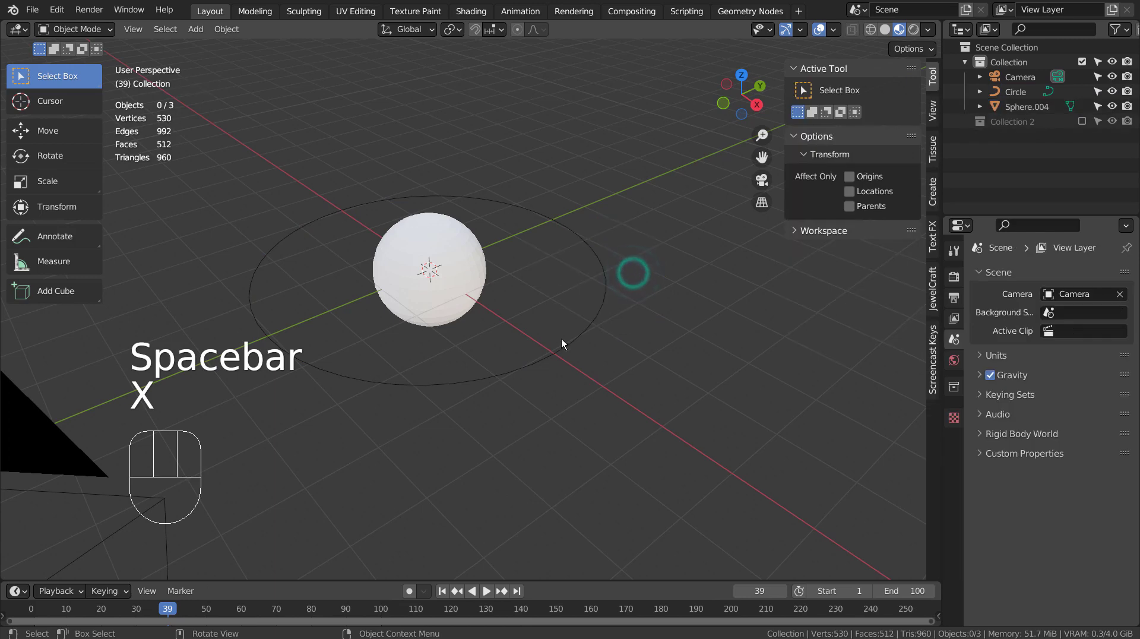
Add a Plain Axes empty at the origin
{"action": "left_click", "coordinate": [568, 347]}
{"action": "key", "text": "shift+a"}
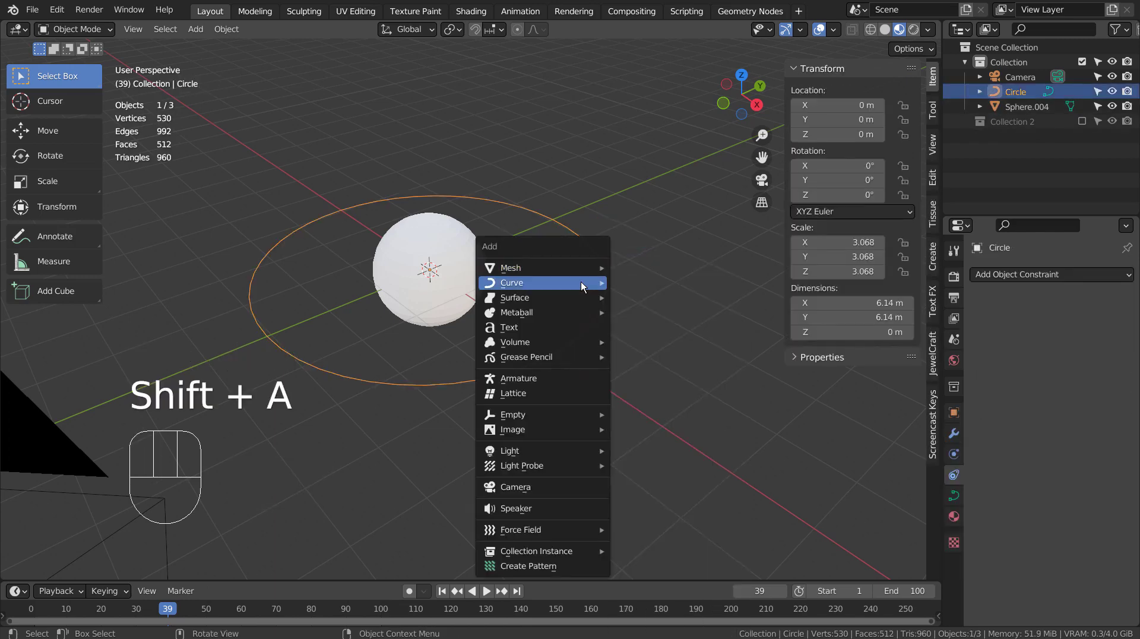
{"action": "mouse_move", "coordinate": [541, 415]}
{"action": "left_click", "coordinate": [648, 415]}
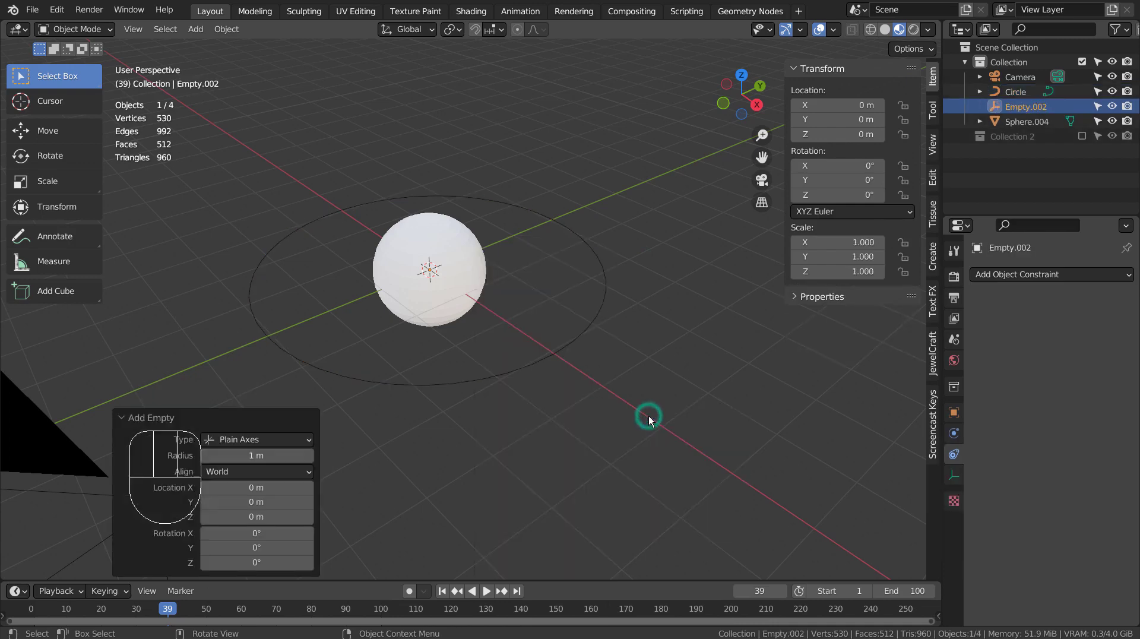
Give Empty.002 a Follow Path constraint on Circle with Follow Curve, then preview playback
{"action": "left_click", "coordinate": [1039, 275]}
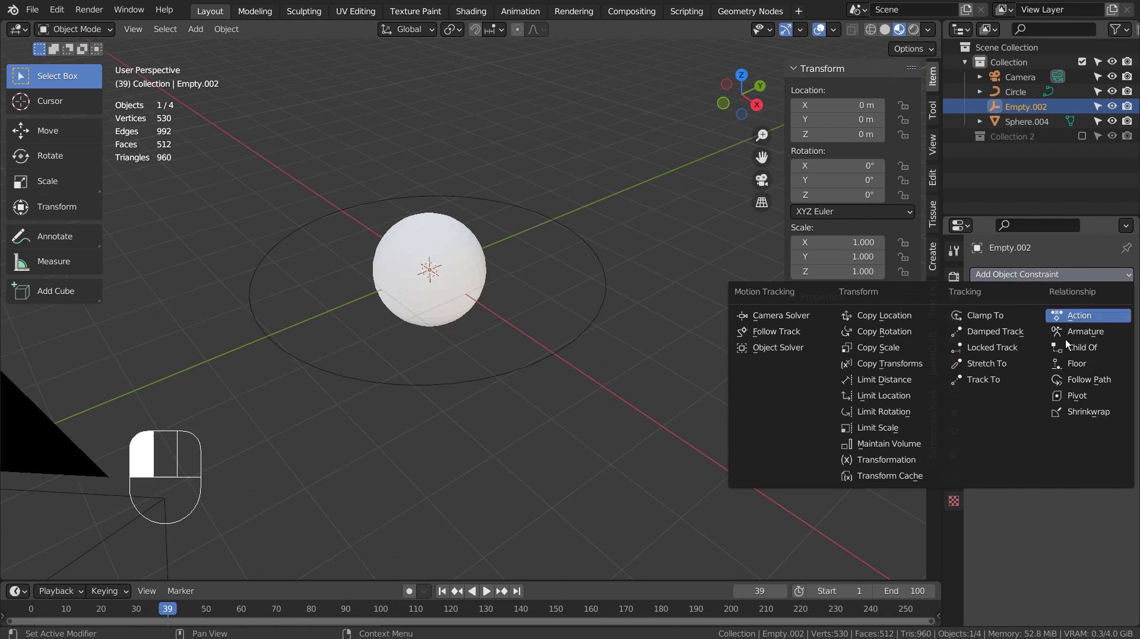
{"action": "left_click", "coordinate": [1080, 379]}
{"action": "left_click", "coordinate": [1037, 321]}
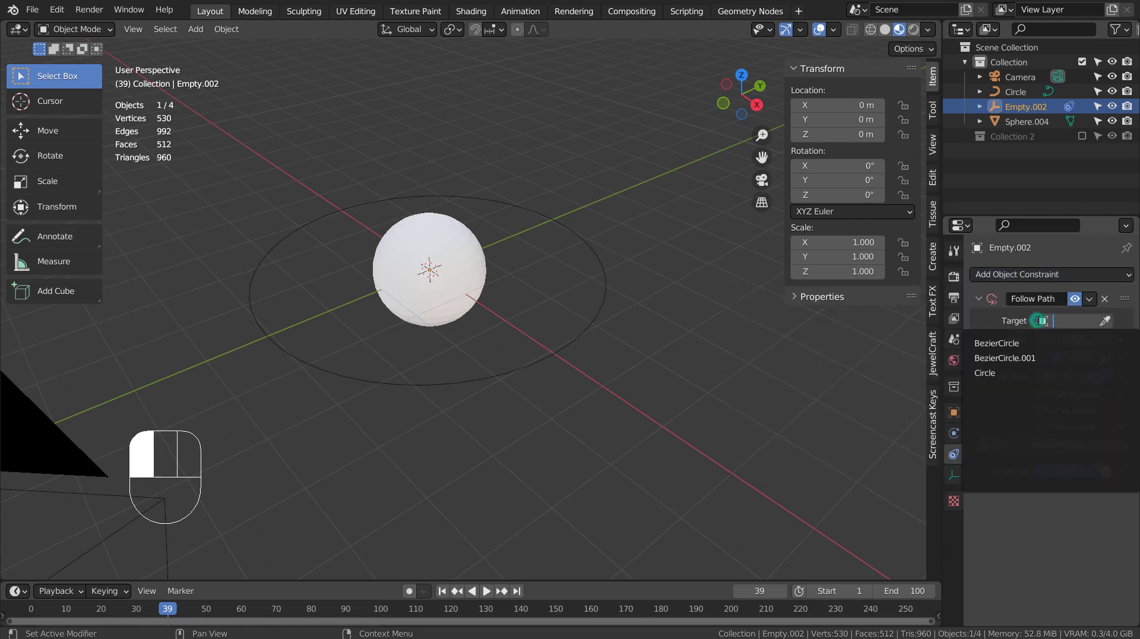
{"action": "left_click", "coordinate": [1045, 372]}
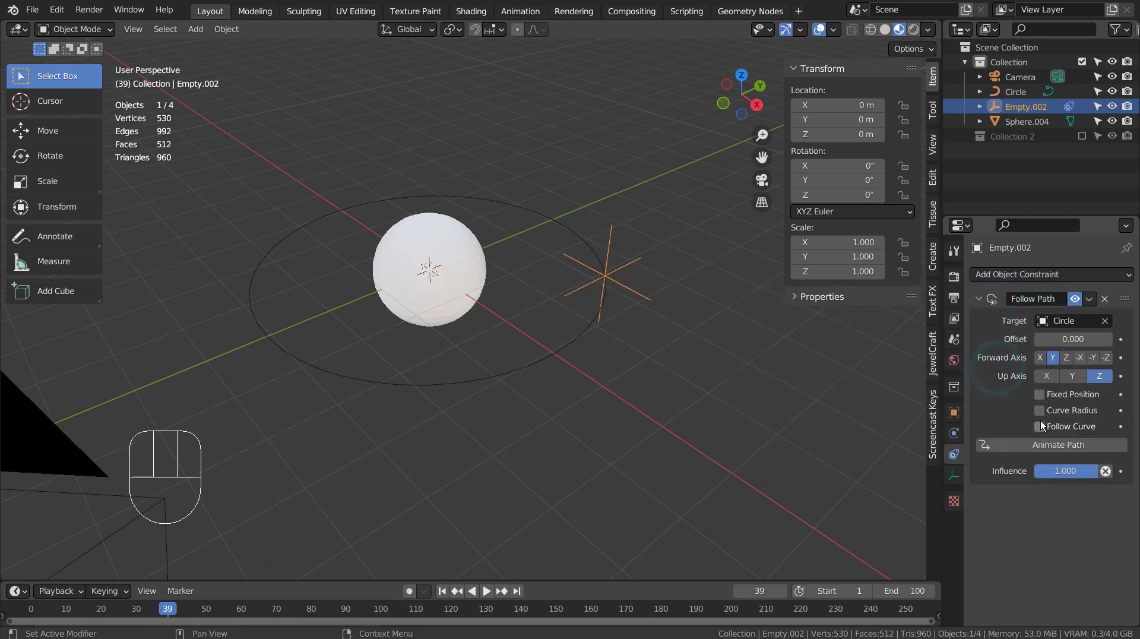
{"action": "left_click", "coordinate": [1039, 426]}
{"action": "key", "text": "space"}
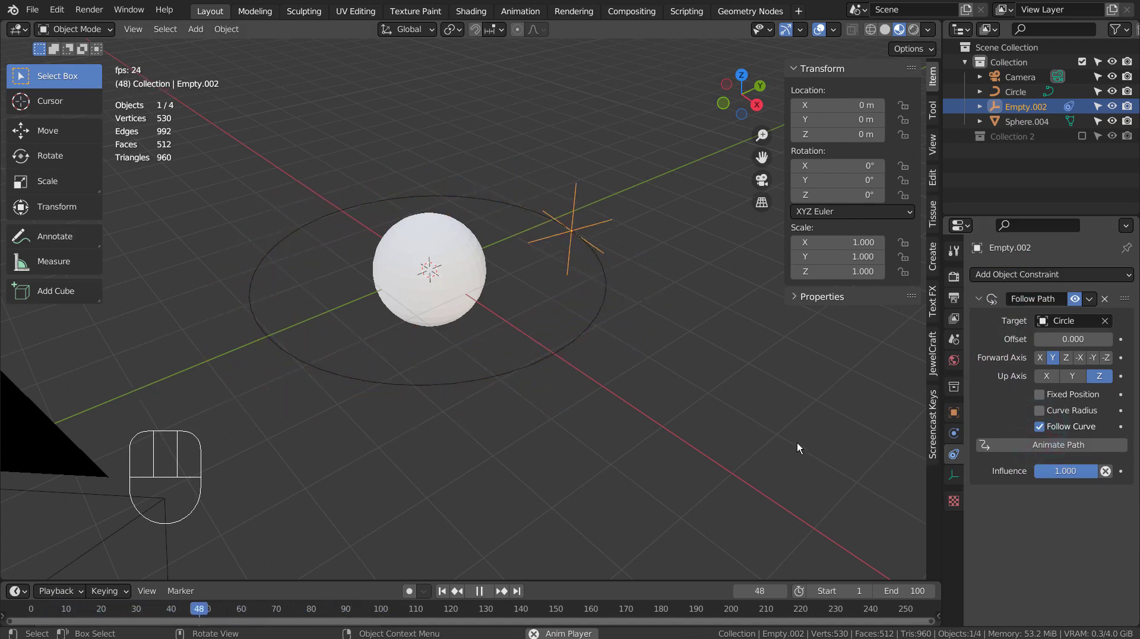
{"action": "key", "text": "space"}
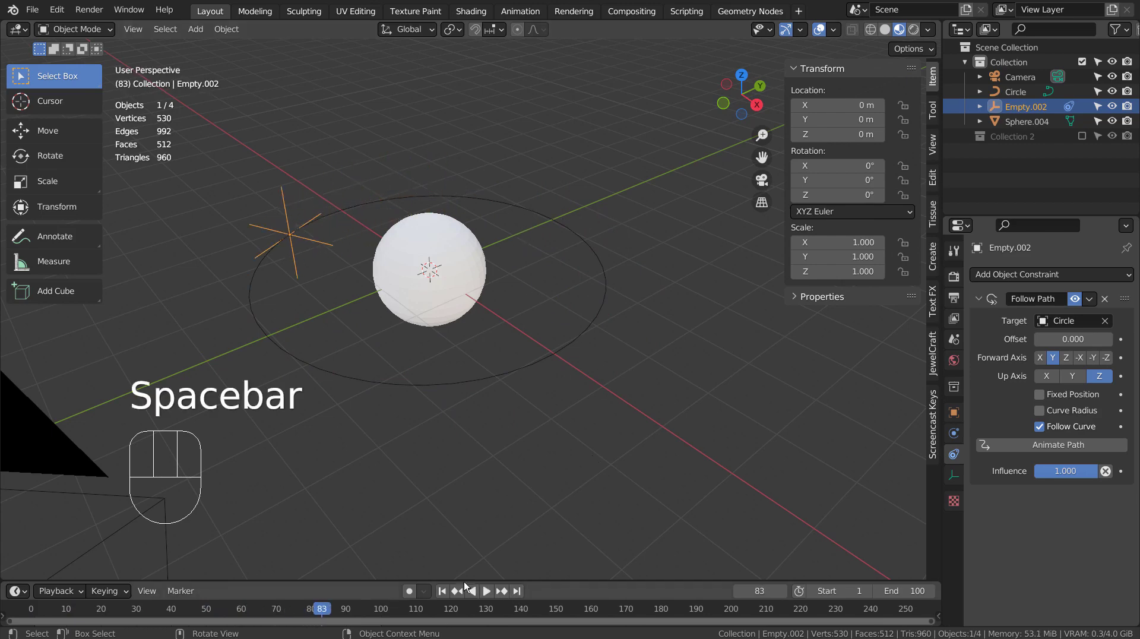
Parent Sphere.004 to Empty.002 with Ctrl+P > Object
{"action": "left_click", "coordinate": [459, 269]}
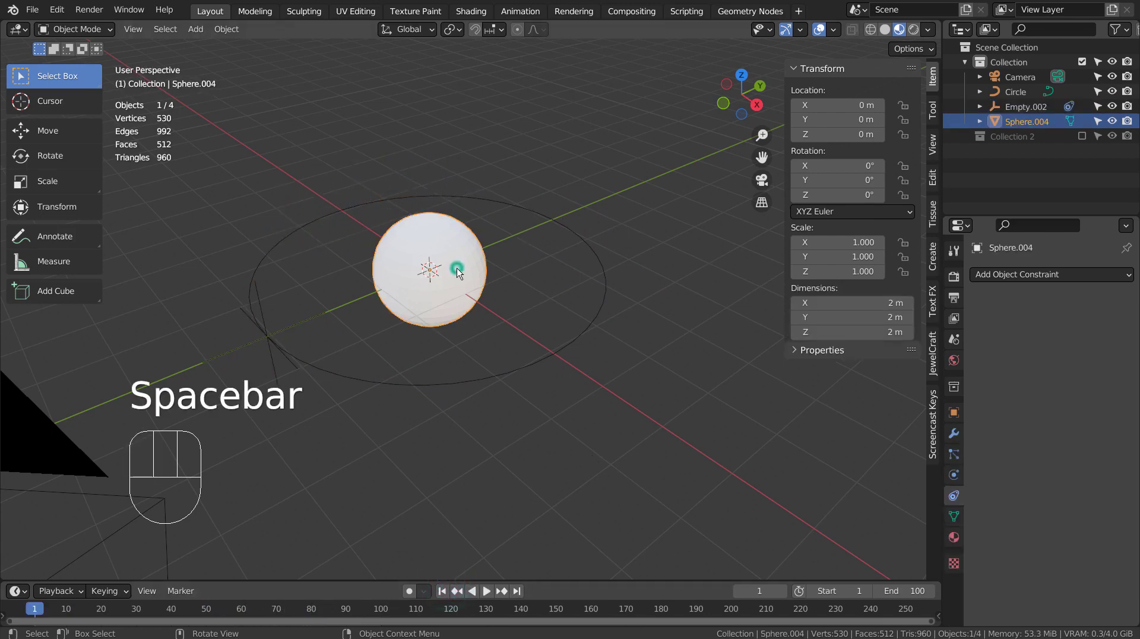
{"action": "left_click", "coordinate": [298, 323], "text": "shift"}
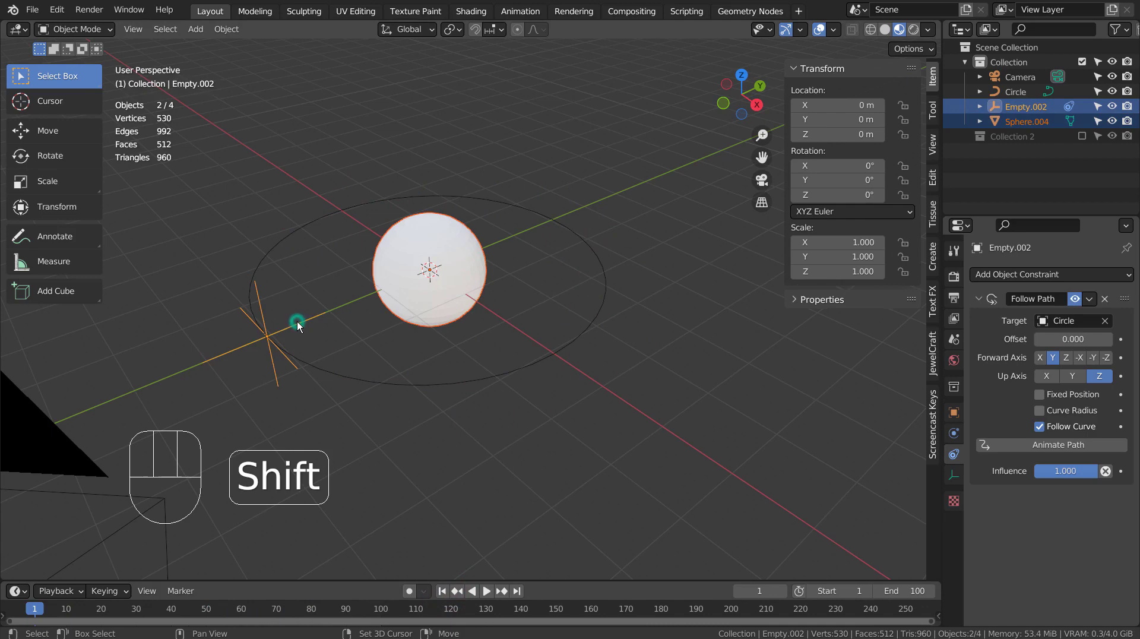
{"action": "key", "text": "ctrl+p"}
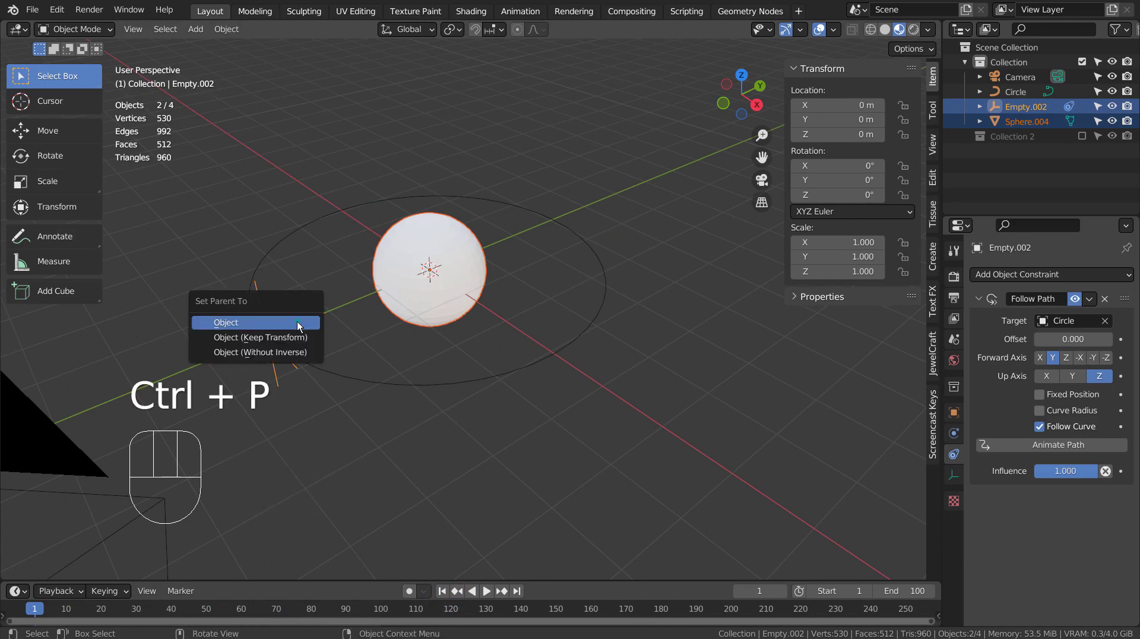
{"action": "left_click", "coordinate": [297, 322]}
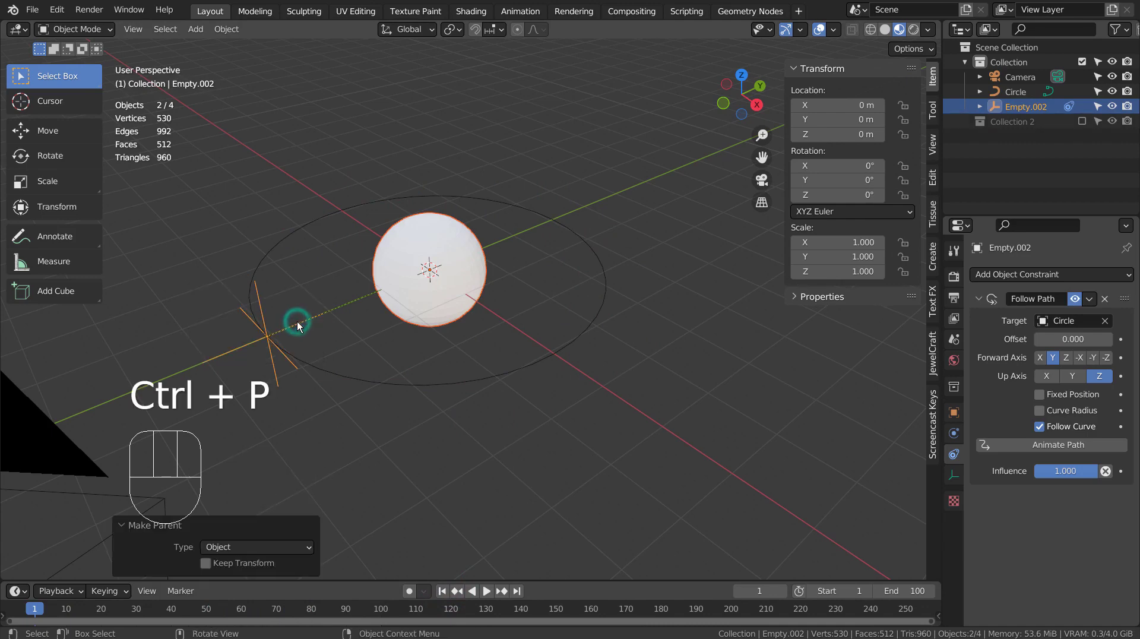
Play the orbit, then select the white sphere in the Shading workspace
{"action": "left_click", "coordinate": [488, 593]}
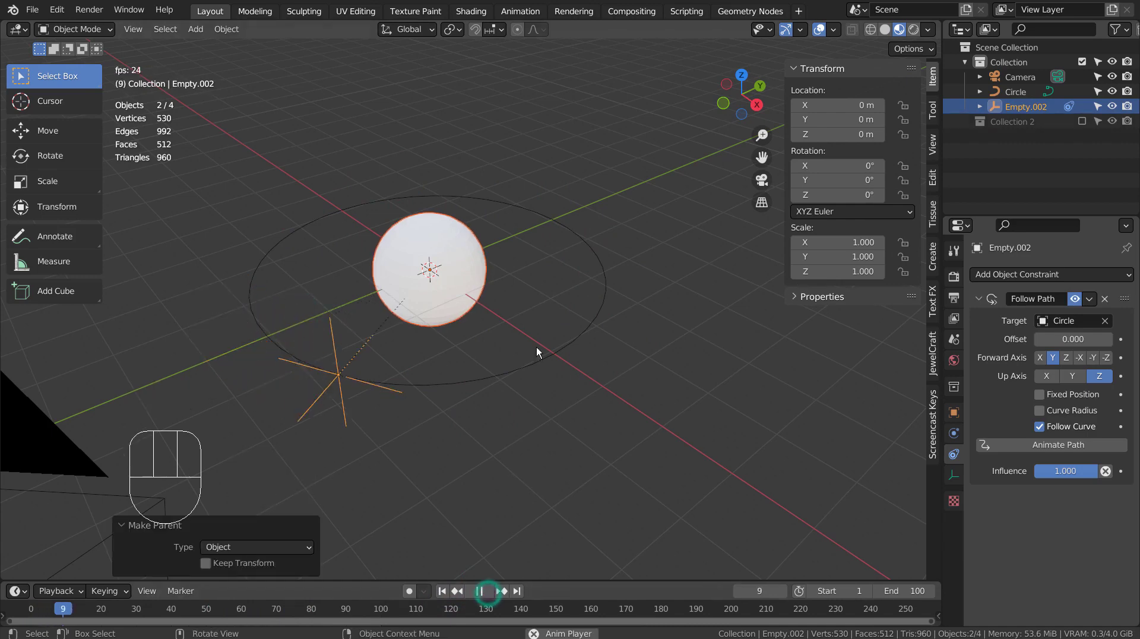
{"action": "left_click", "coordinate": [429, 242]}
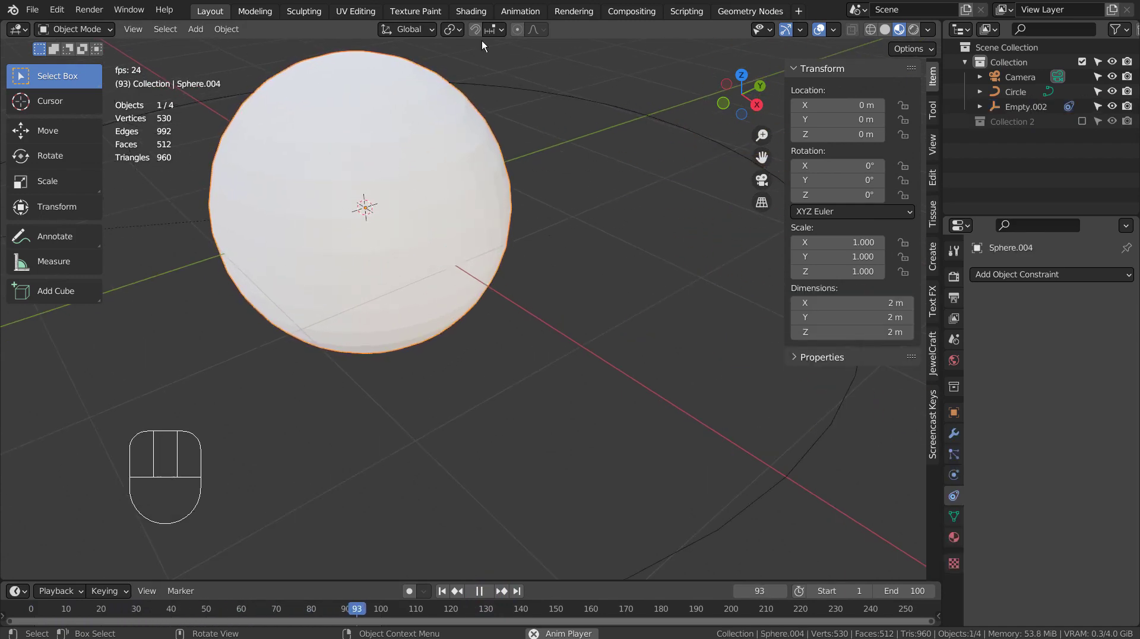
{"action": "left_click", "coordinate": [475, 15]}
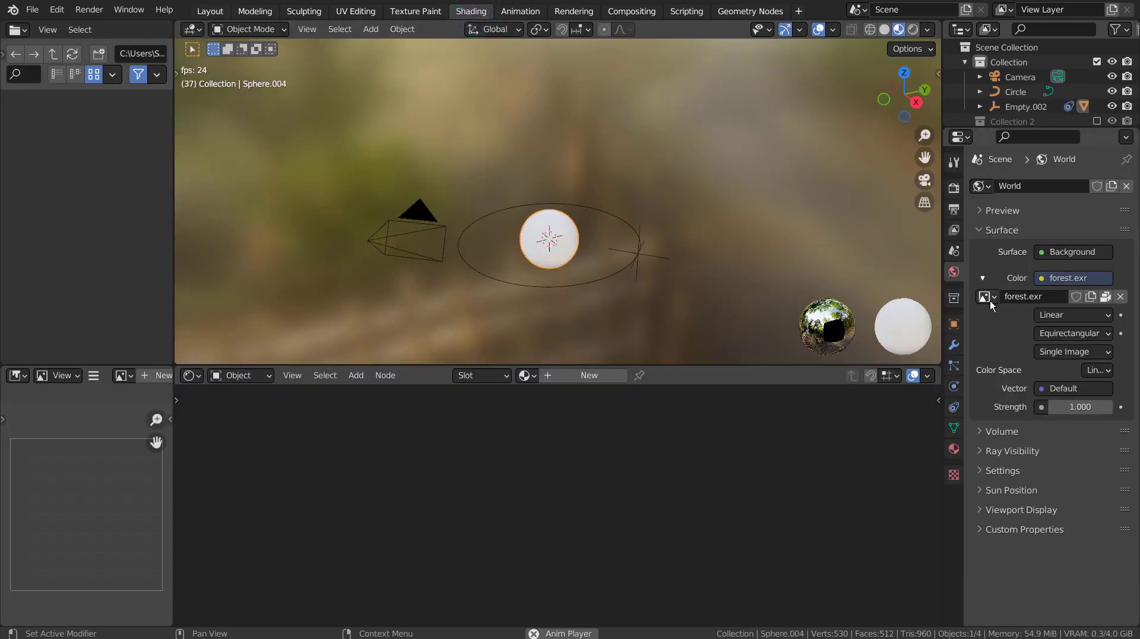
Assign the checker Material.001 to Sphere.004, then select the path-following empty
{"action": "left_click", "coordinate": [954, 448]}
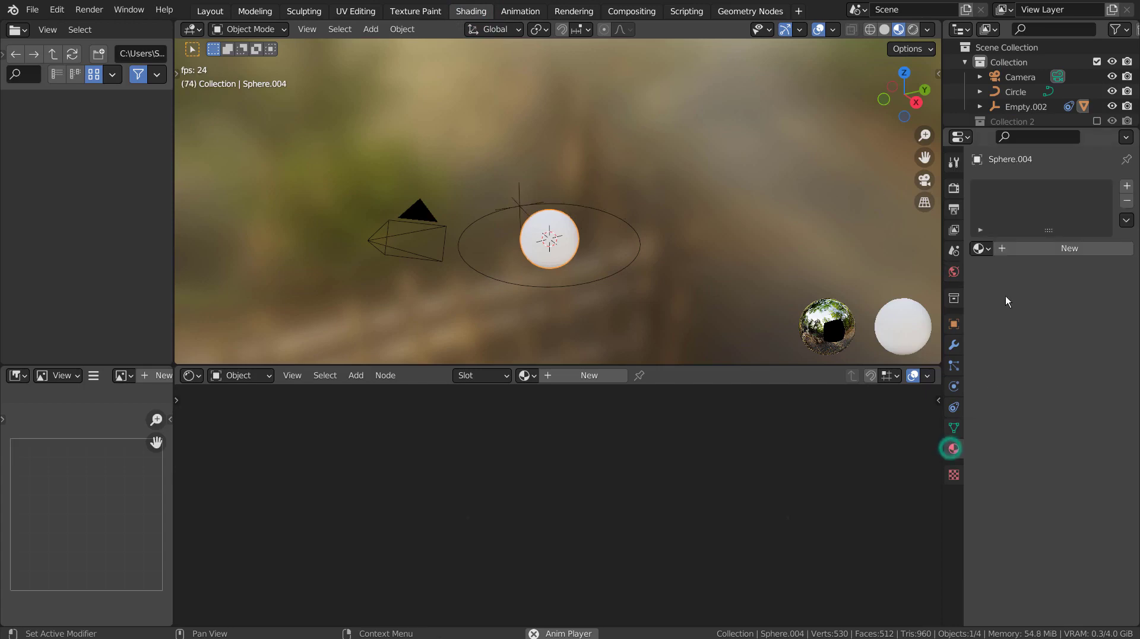
{"action": "left_click", "coordinate": [980, 248]}
{"action": "left_click", "coordinate": [831, 269]}
{"action": "scroll", "coordinate": [597, 304], "scroll_direction": "up", "scroll_amount": 5}
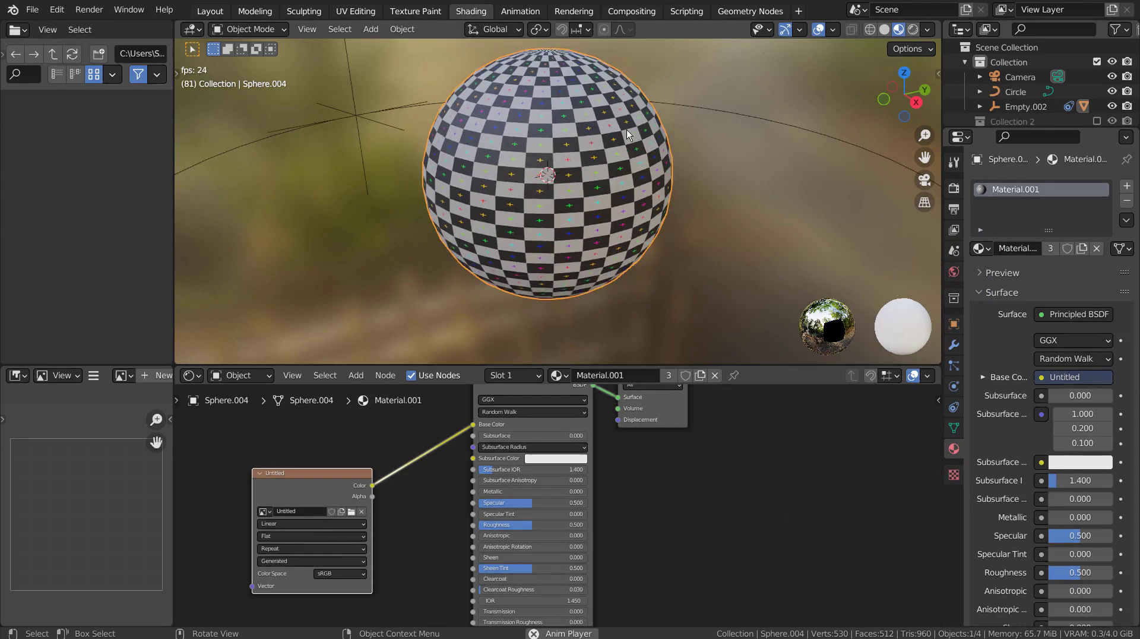
{"action": "left_click", "coordinate": [595, 245]}
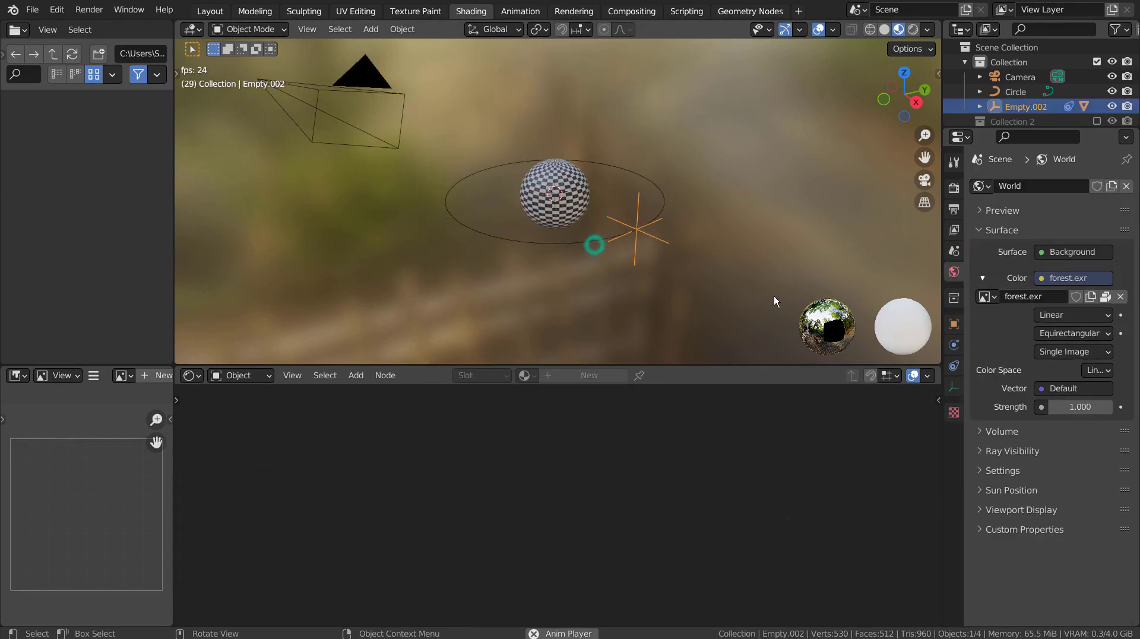
Add a UV sphere at the origin and scale it to 0.88 in Layout
{"action": "key", "text": "shift+a"}
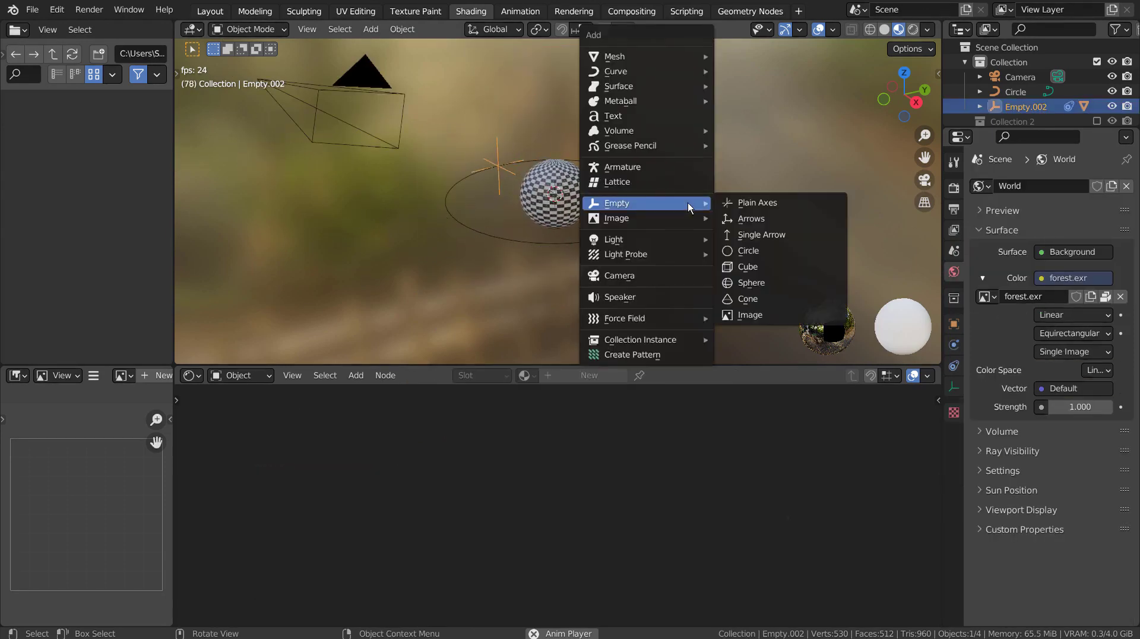
{"action": "left_click", "coordinate": [790, 99]}
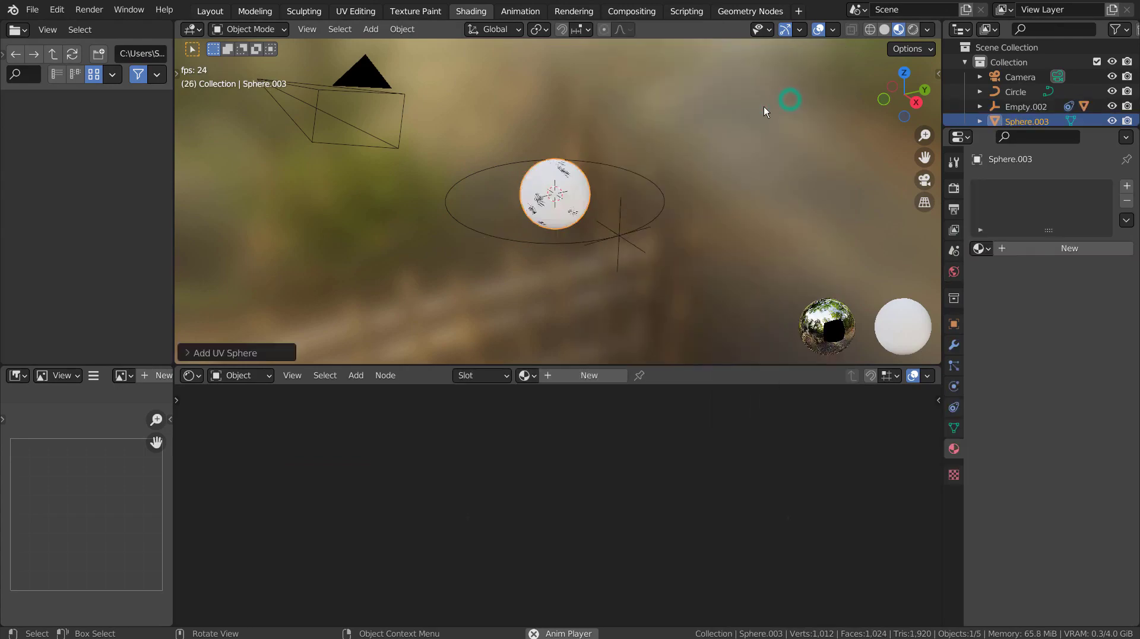
{"action": "left_click", "coordinate": [210, 11]}
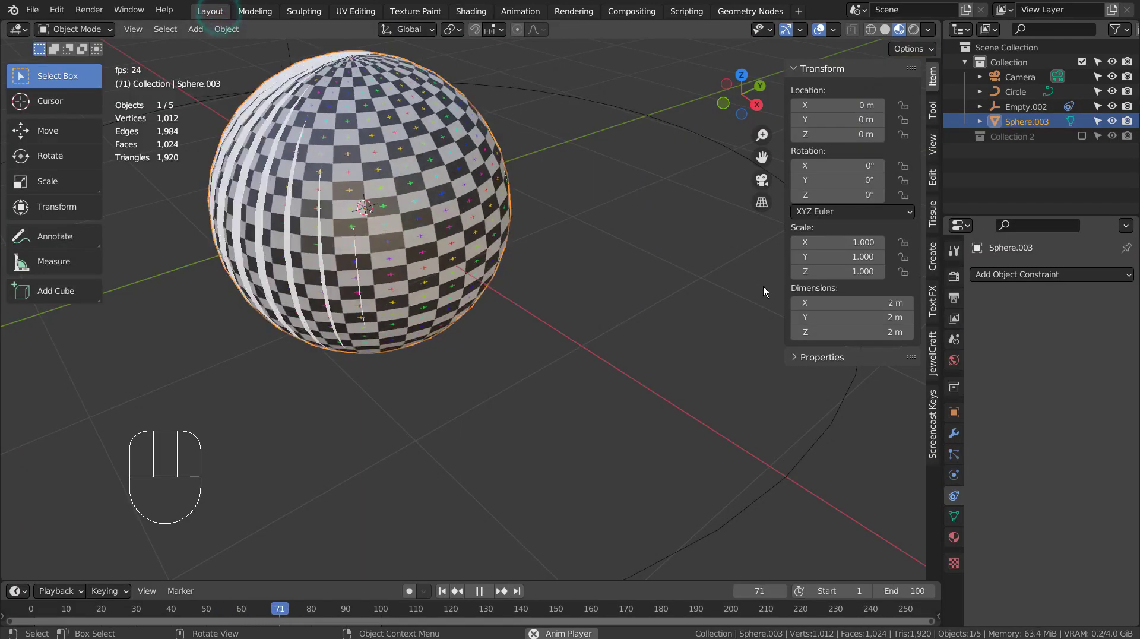
{"action": "key", "text": "s"}
{"action": "left_click", "coordinate": [712, 284]}
{"action": "scroll", "coordinate": [621, 261], "scroll_direction": "down", "scroll_amount": 2}
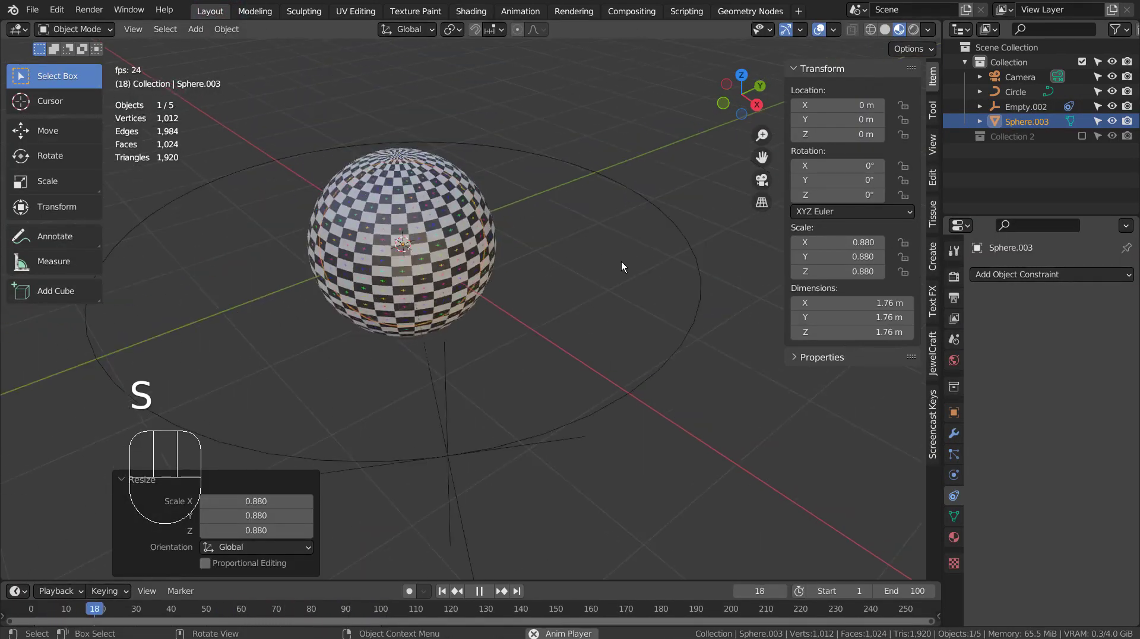
{"action": "scroll", "coordinate": [621, 261], "scroll_direction": "down", "scroll_amount": 2}
Stop playback, select Empty.002 and start moving it
{"action": "left_click", "coordinate": [623, 256]}
{"action": "key", "text": "space"}
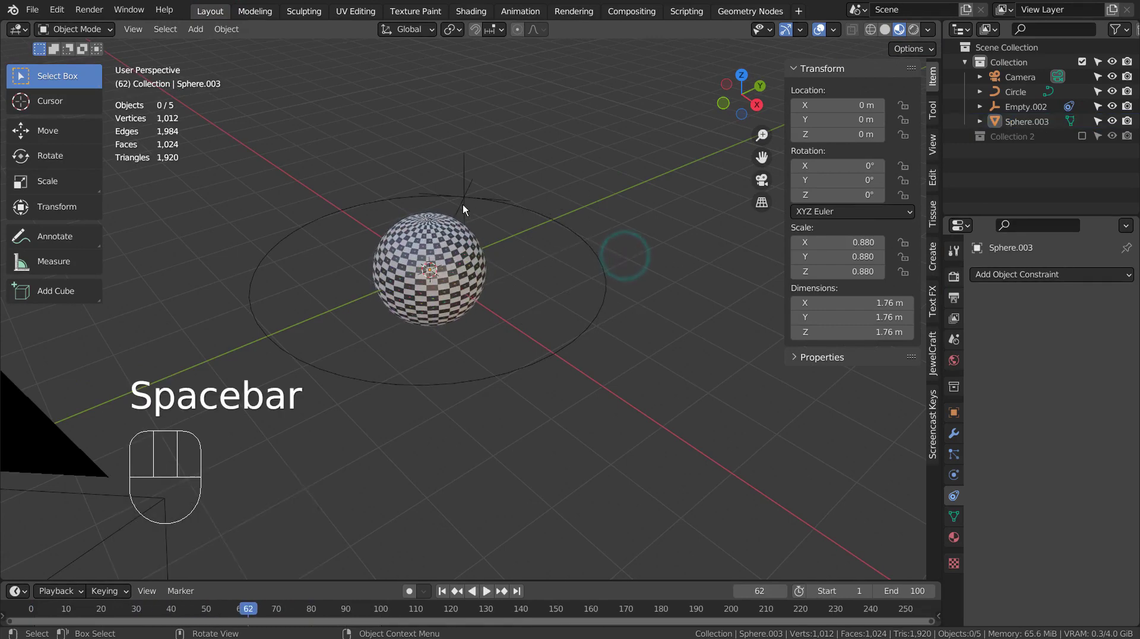
{"action": "left_click", "coordinate": [467, 194]}
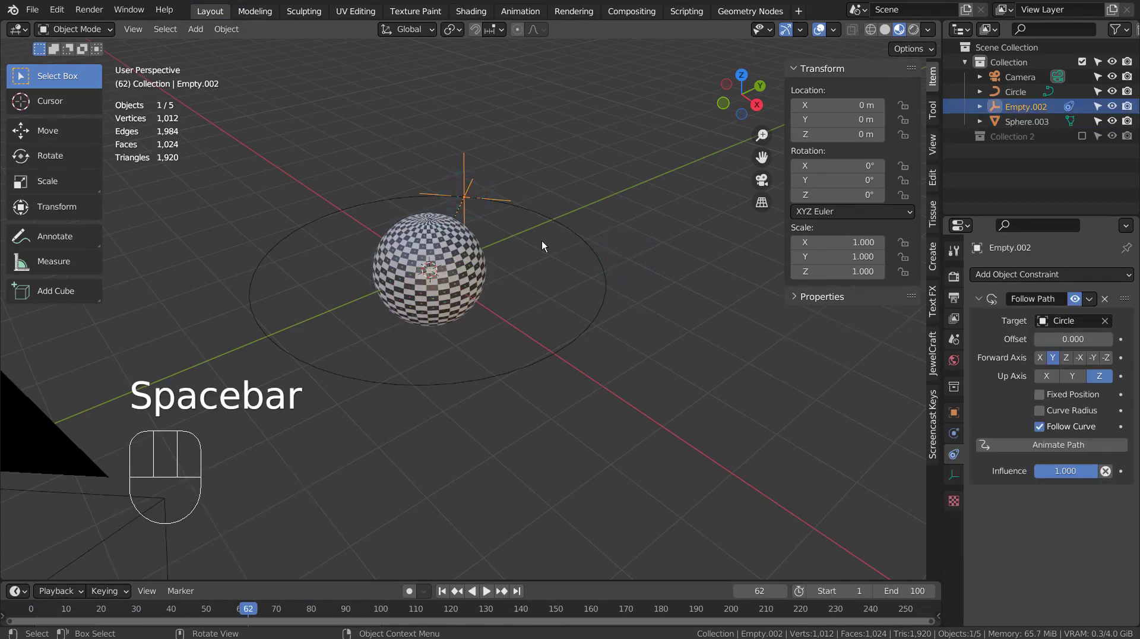
{"action": "key", "text": "g"}
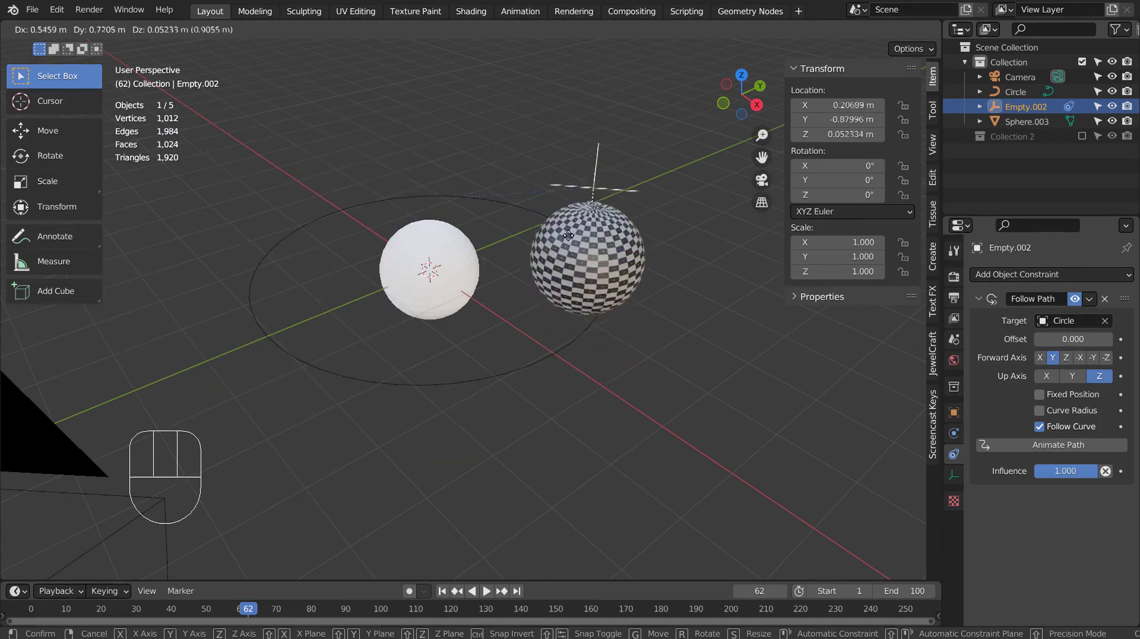
Undo the empty's stray move, then redo to restore its Follow Path constraint
{"action": "left_click", "coordinate": [561, 234]}
{"action": "key", "text": "ctrl+z"}
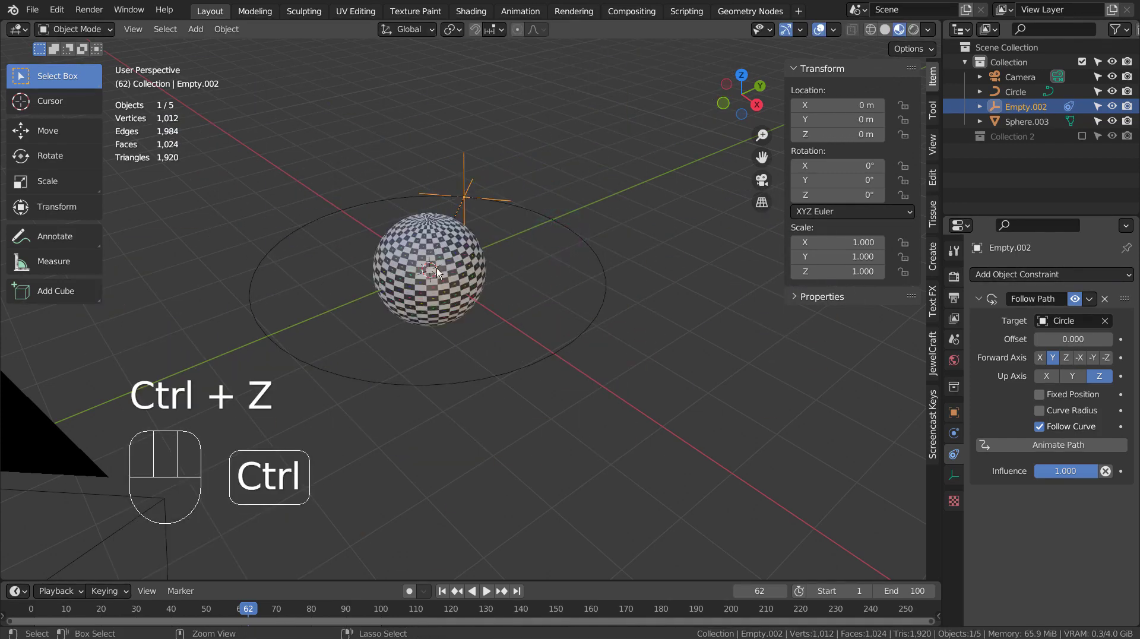
{"action": "key", "text": "ctrl+z"}
{"action": "mouse_move", "coordinate": [439, 269]}
{"action": "middle_mouse_down"}
{"action": "mouse_move", "coordinate": [514, 323]}
{"action": "mouse_move", "coordinate": [497, 333]}
{"action": "middle_mouse_up"}
{"action": "key", "text": "ctrl+shift+z"}
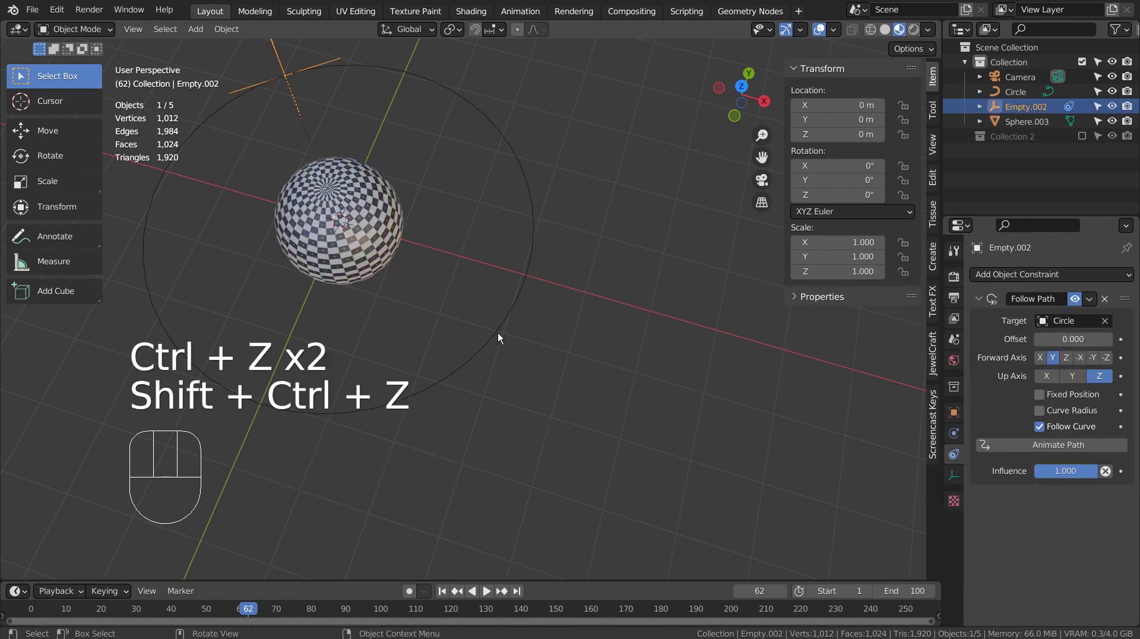
{"action": "scroll", "coordinate": [497, 330], "scroll_direction": "down", "scroll_amount": 3}
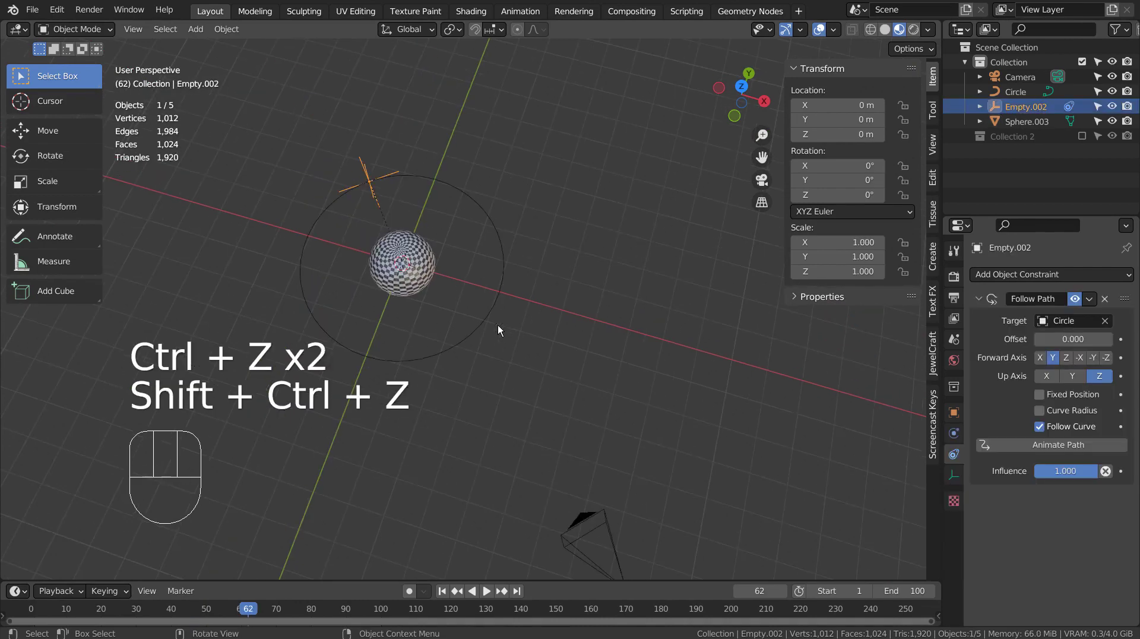
At frame 1, move Empty.002 -1.241 m along Y and play the animation
{"action": "left_click", "coordinate": [441, 590]}
{"action": "key", "text": "g"}
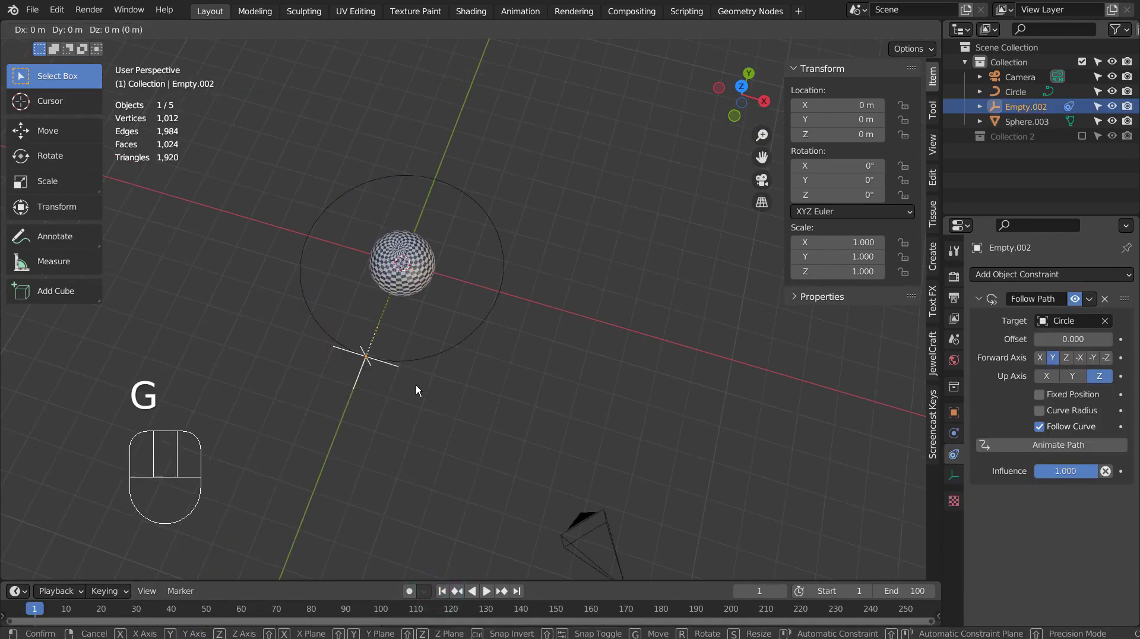
{"action": "key", "text": "y"}
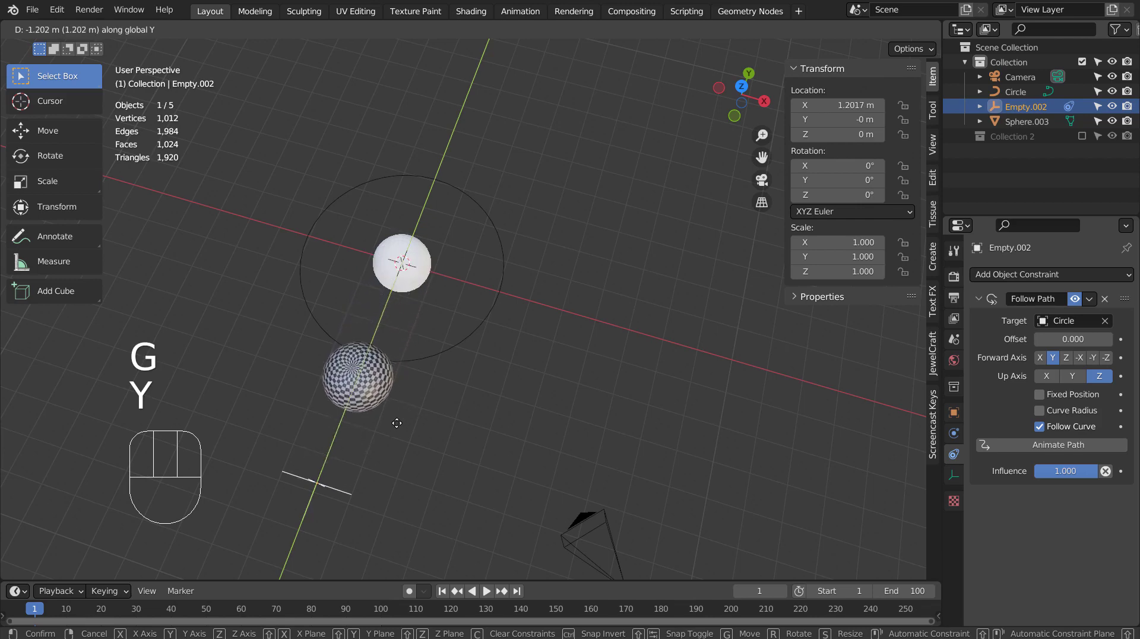
{"action": "left_click", "coordinate": [392, 423]}
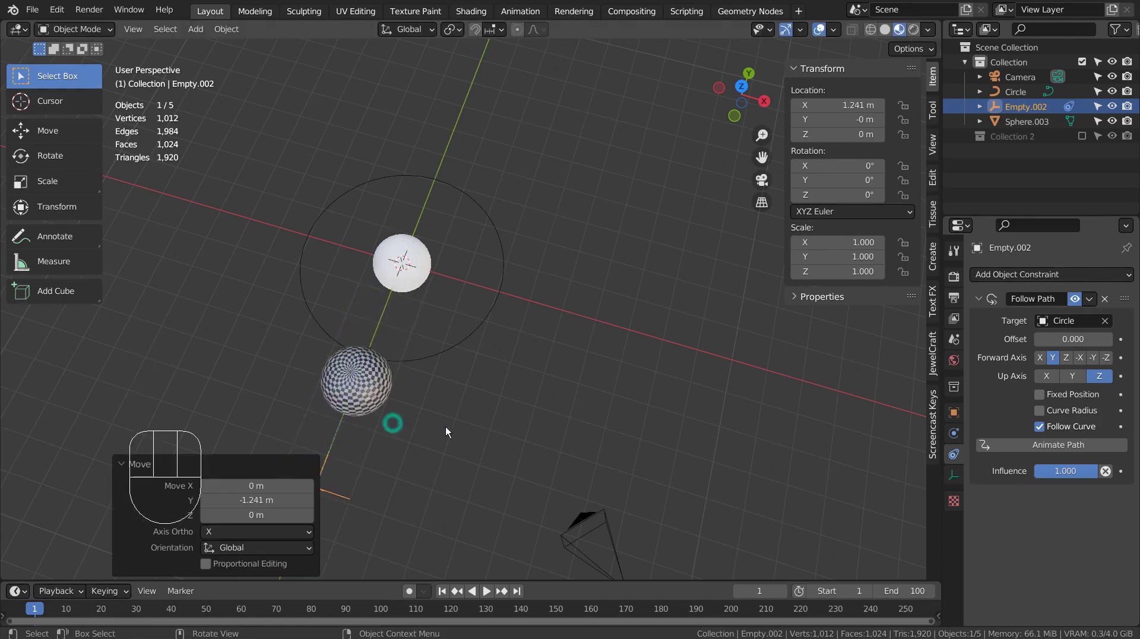
{"action": "scroll", "coordinate": [500, 419], "scroll_direction": "down", "scroll_amount": 3}
{"action": "left_click", "coordinate": [484, 591]}
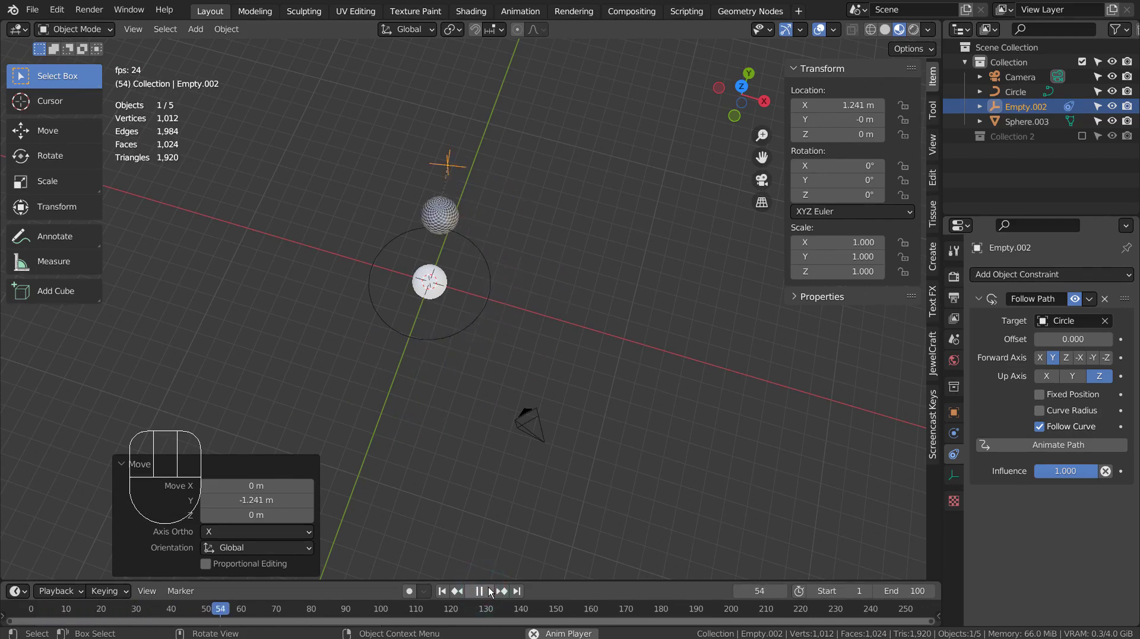
Rescale the checker sphere Sphere.004 down to 0.403 (0.806 m)
{"action": "left_click", "coordinate": [377, 233]}
{"action": "left_click", "coordinate": [381, 341]}
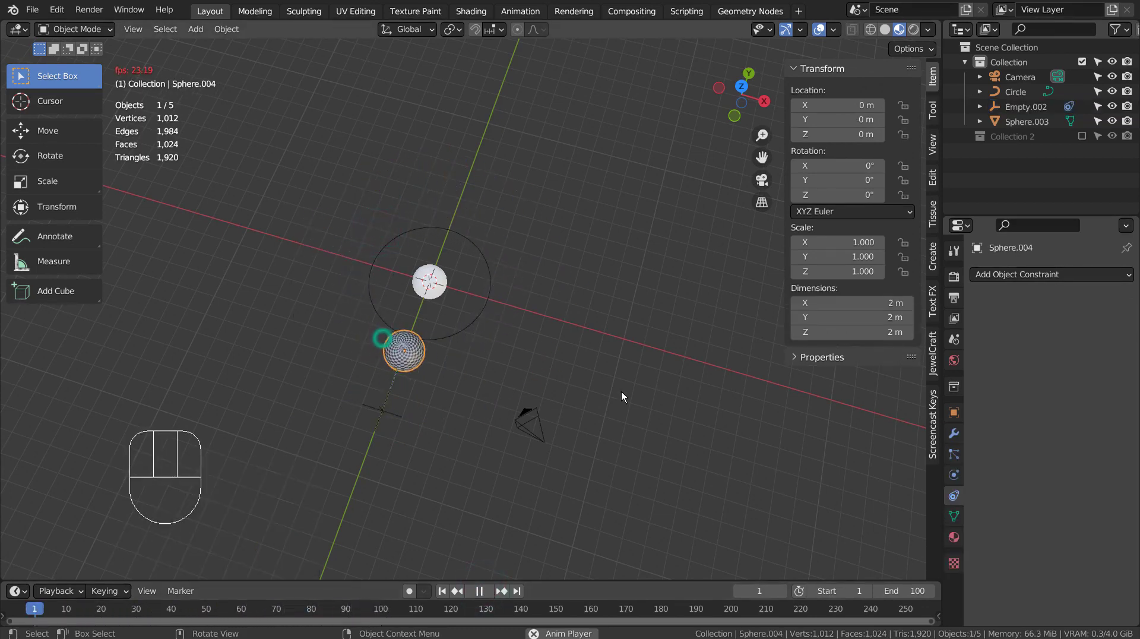
{"action": "key", "text": "s"}
{"action": "left_click", "coordinate": [580, 399]}
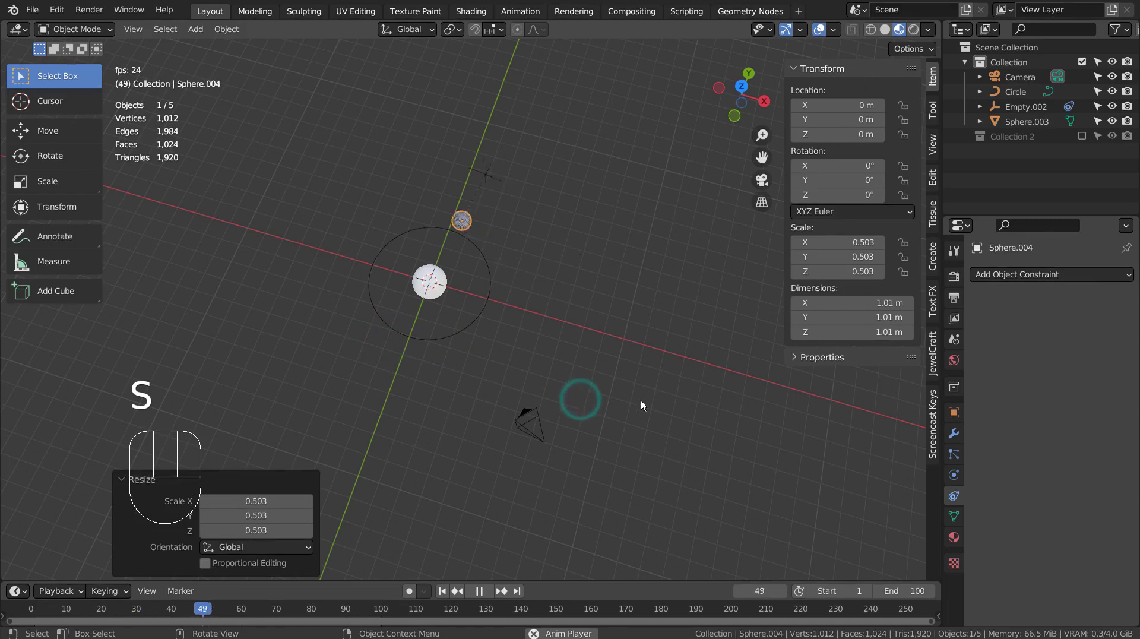
{"action": "key", "text": "s"}
{"action": "left_click", "coordinate": [650, 356]}
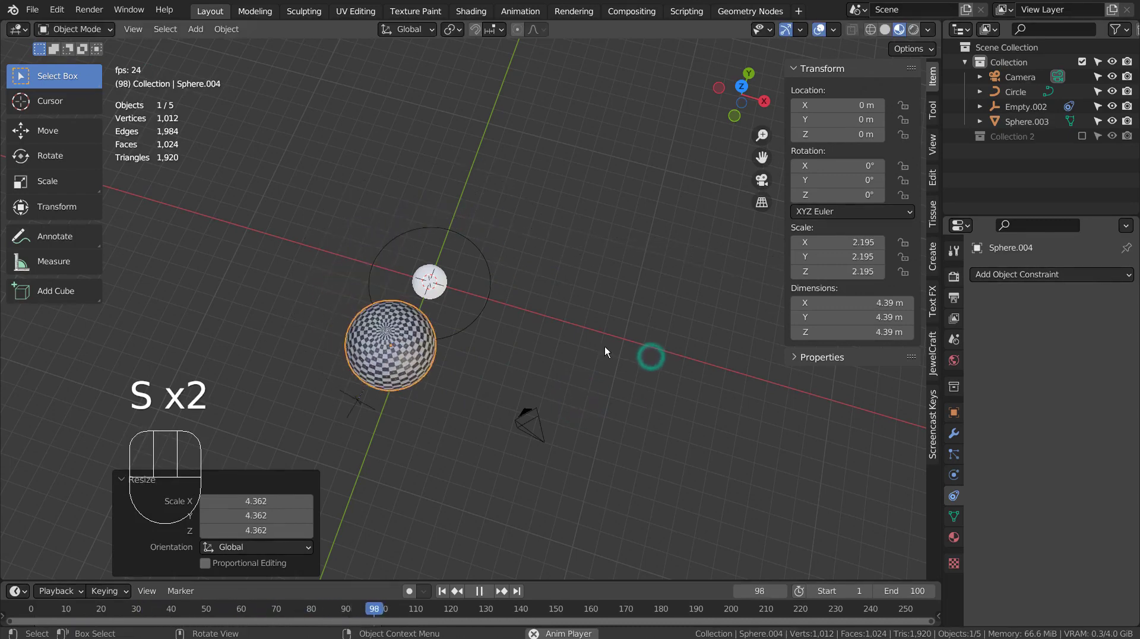
{"action": "key", "text": "s"}
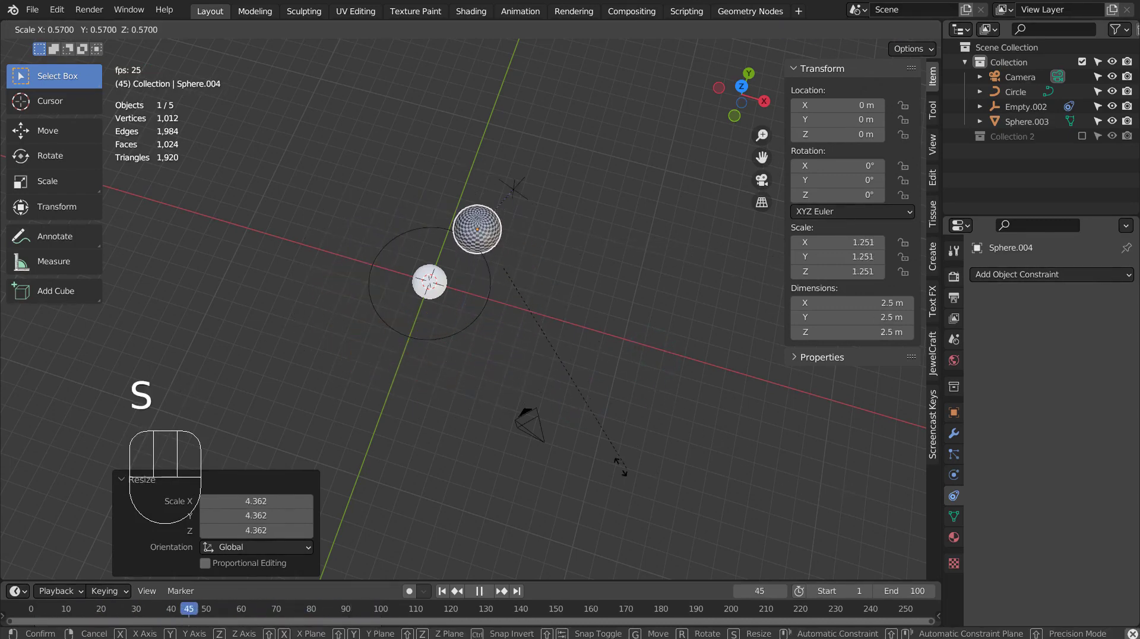
{"action": "left_click", "coordinate": [599, 381]}
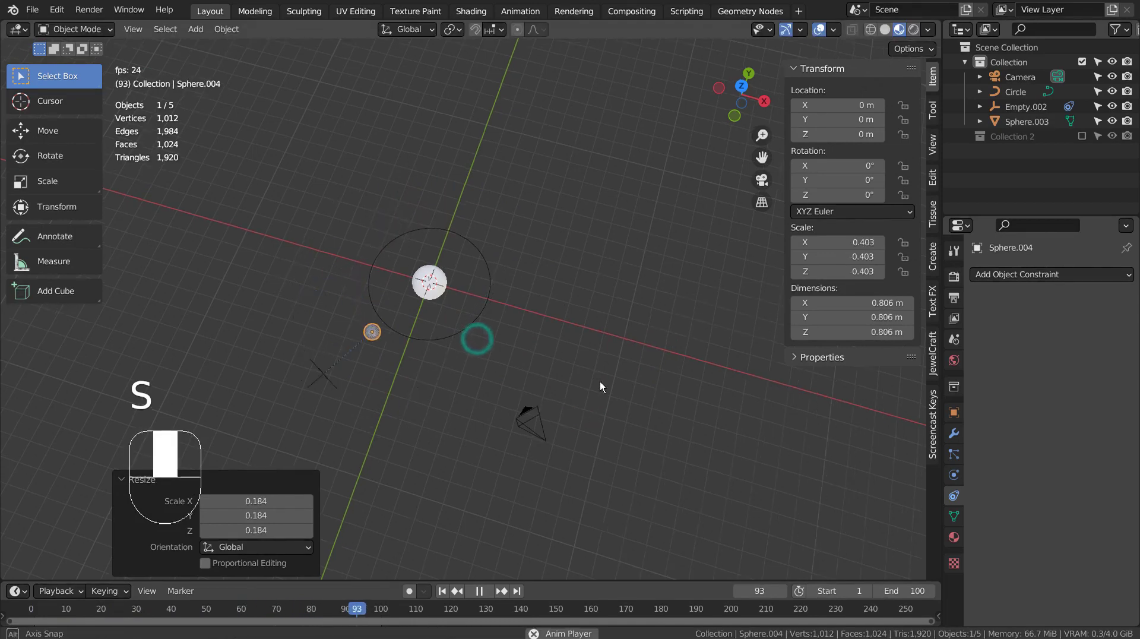
{"action": "mouse_move", "coordinate": [600, 381]}
{"action": "middle_mouse_down"}
{"action": "mouse_move", "coordinate": [640, 283]}
{"action": "mouse_move", "coordinate": [661, 280]}
{"action": "mouse_move", "coordinate": [658, 309]}
{"action": "middle_mouse_up"}
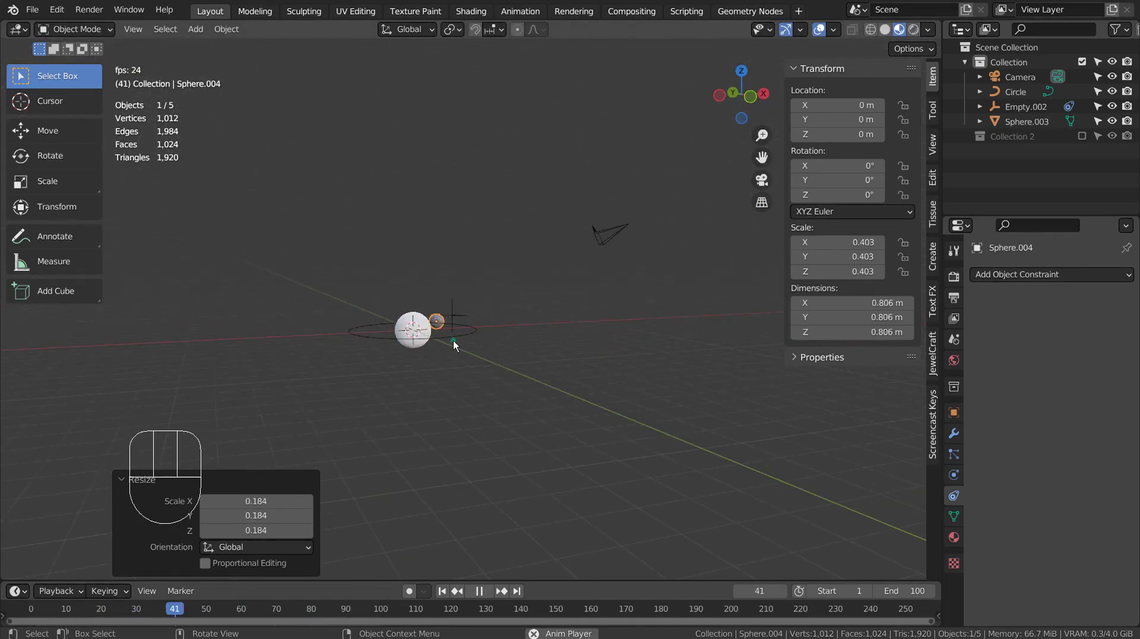
Rotate the Circle path -37.3° around Y from the front view
{"action": "left_click", "coordinate": [453, 340]}
{"action": "key", "text": "KP_1"}
{"action": "key", "text": "r"}
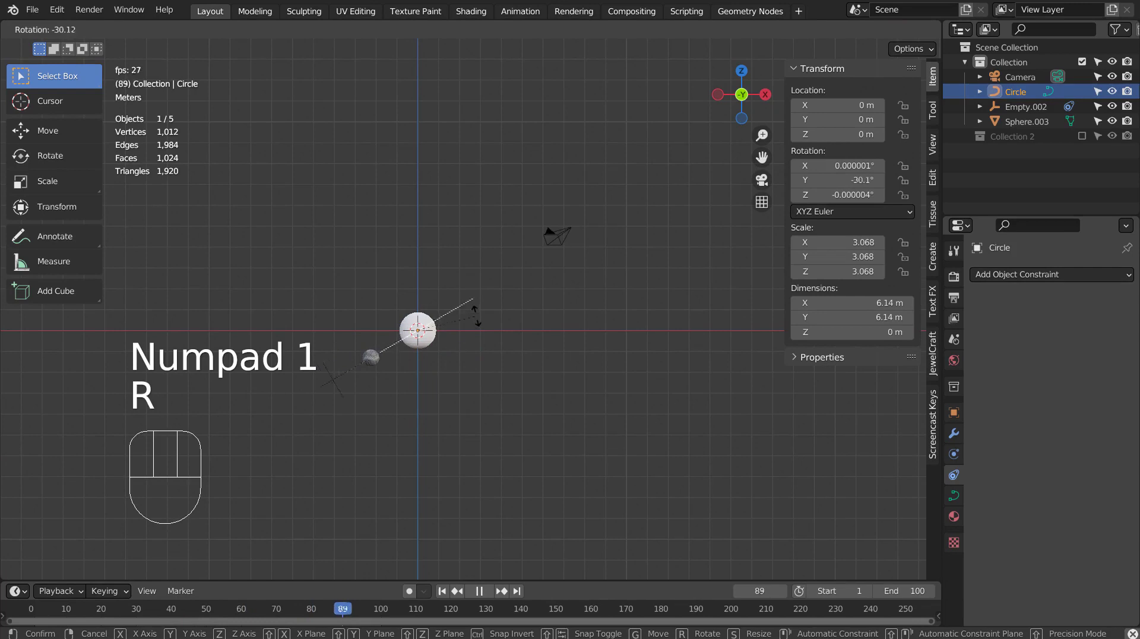
{"action": "left_click", "coordinate": [478, 310]}
{"action": "mouse_move", "coordinate": [478, 310]}
{"action": "middle_mouse_down"}
{"action": "mouse_move", "coordinate": [540, 386]}
{"action": "mouse_move", "coordinate": [626, 386]}
{"action": "middle_mouse_up"}
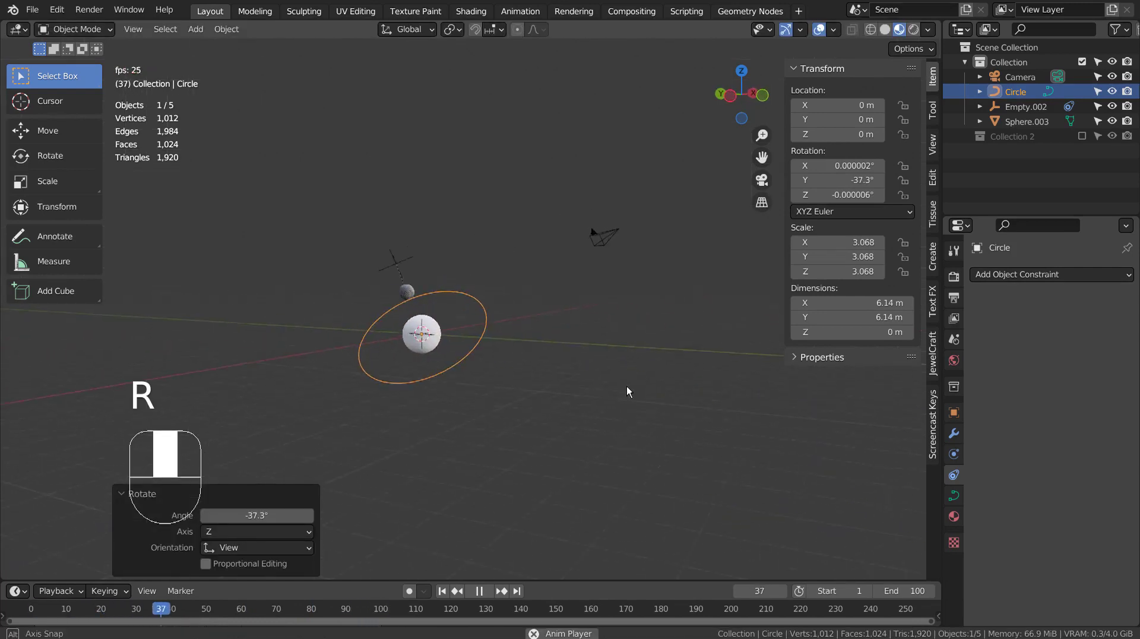
{"action": "scroll", "coordinate": [612, 430], "scroll_direction": "up", "scroll_amount": 5}
{"action": "middle_click_drag", "start_coordinate": [600, 472], "coordinate": [639, 373], "text": "shift"}
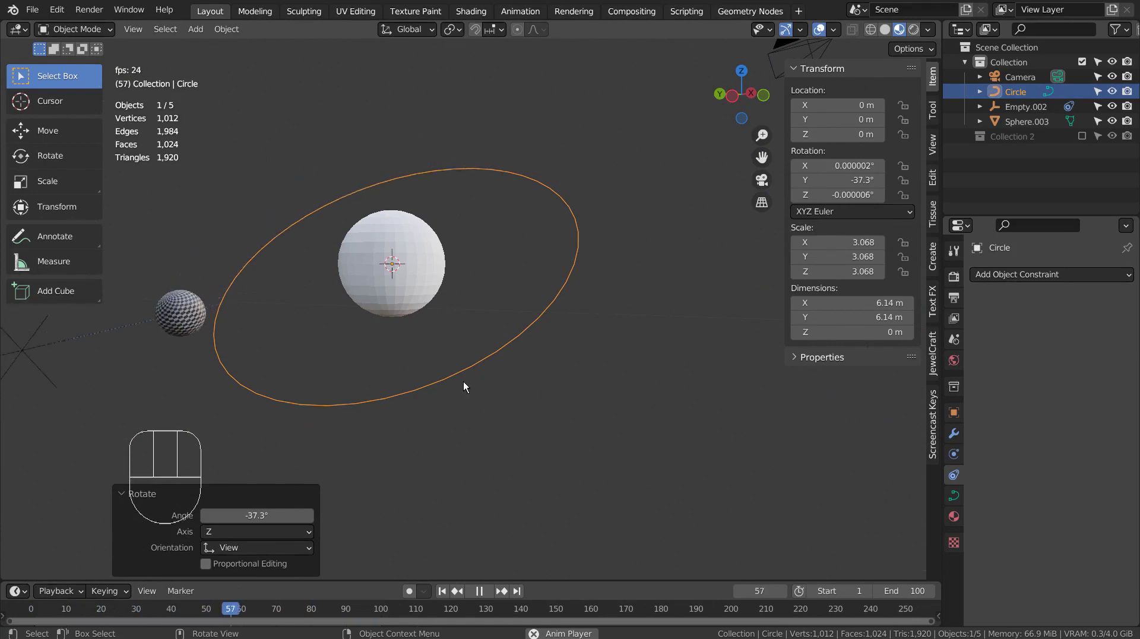
Select the circle's top and bottom control points, then undo the earlier tilt
{"action": "key", "text": "Tab"}
{"action": "left_click", "coordinate": [303, 405]}
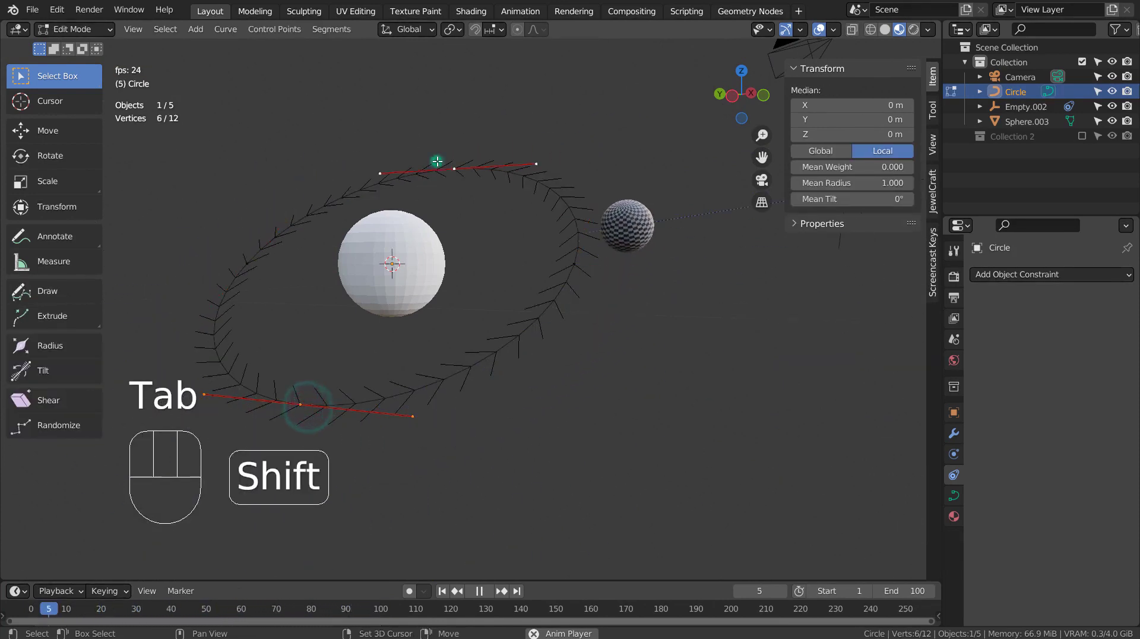
{"action": "left_click", "coordinate": [436, 162], "text": "shift"}
{"action": "key", "text": "Tab"}
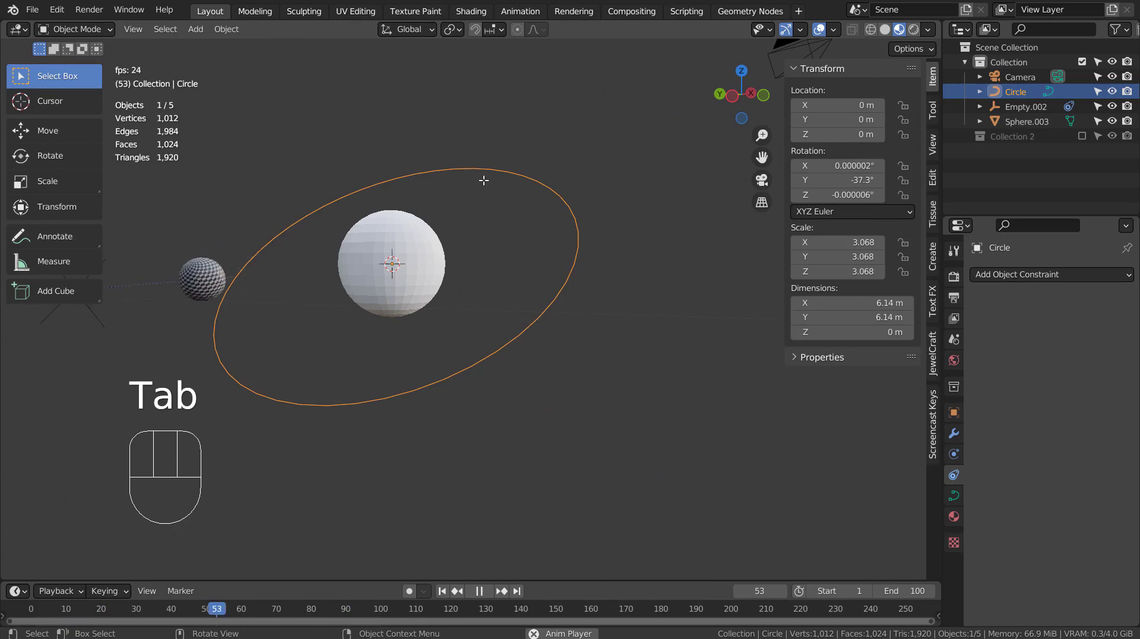
{"action": "key", "text": "ctrl+z"}
{"action": "key", "text": "ctrl+z"}
{"action": "key", "text": "ctrl+z"}
{"action": "key", "text": "ctrl+z"}
{"action": "key", "text": "ctrl+z"}
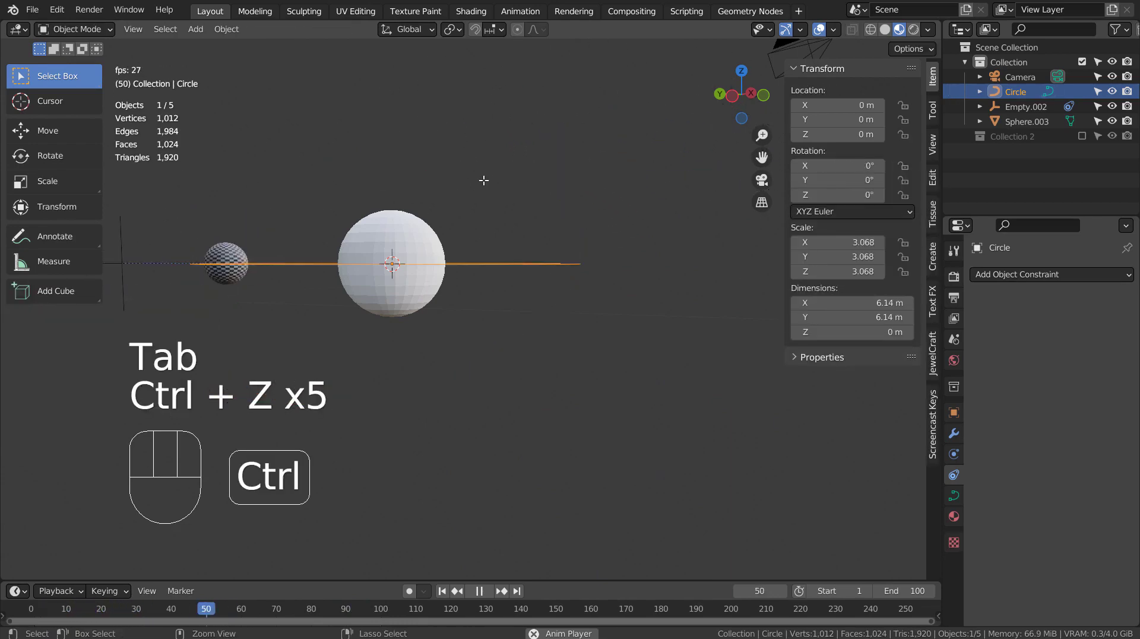
Lower the circle's left and right control points about 2.8 m along Z
{"action": "key", "text": "Tab"}
{"action": "middle_click_drag", "start_coordinate": [484, 180], "coordinate": [484, 261]}
{"action": "left_click", "coordinate": [567, 395]}
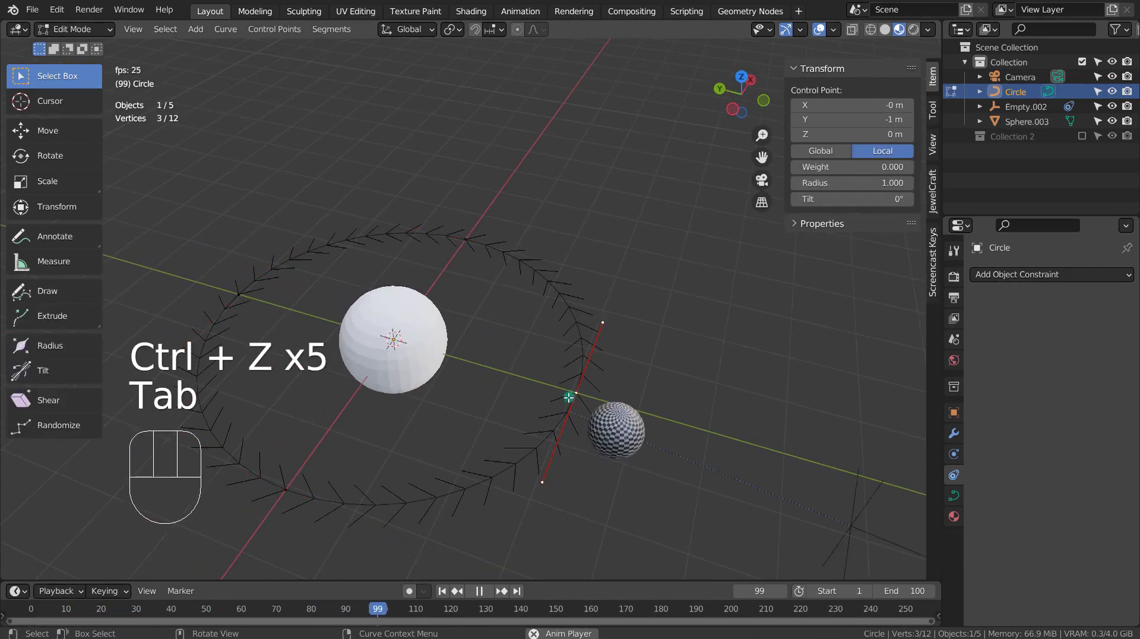
{"action": "left_click", "coordinate": [215, 286], "text": "shift"}
{"action": "mouse_move", "coordinate": [266, 299]}
{"action": "middle_mouse_down"}
{"action": "mouse_move", "coordinate": [623, 408]}
{"action": "mouse_move", "coordinate": [700, 382]}
{"action": "middle_mouse_up"}
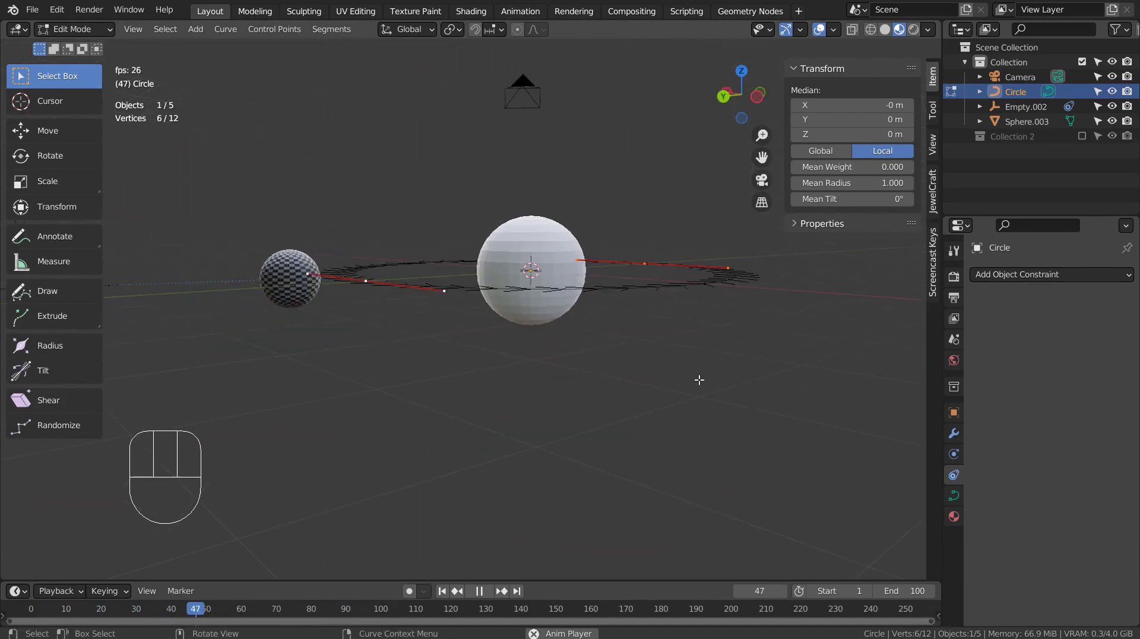
{"action": "key", "text": "g"}
{"action": "key", "text": "z"}
{"action": "left_click", "coordinate": [696, 548]}
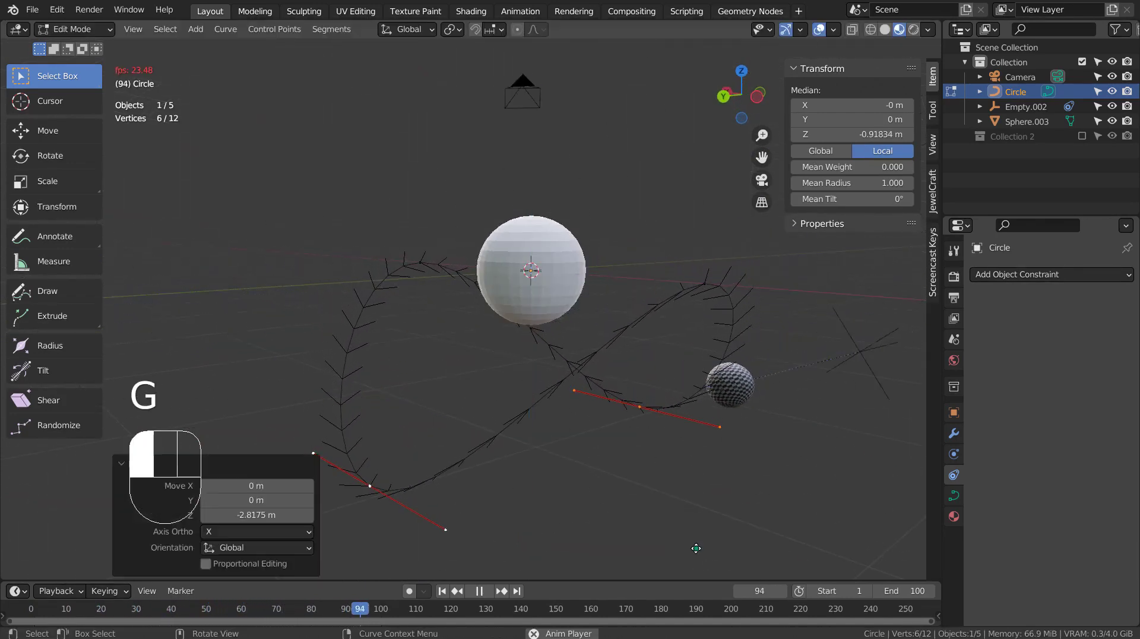
{"action": "key", "text": "Tab"}
Rotate the reshaped Circle path -42° around Y
{"action": "mouse_move", "coordinate": [686, 482]}
{"action": "middle_mouse_down"}
{"action": "mouse_move", "coordinate": [643, 483]}
{"action": "mouse_move", "coordinate": [586, 372]}
{"action": "middle_mouse_up"}
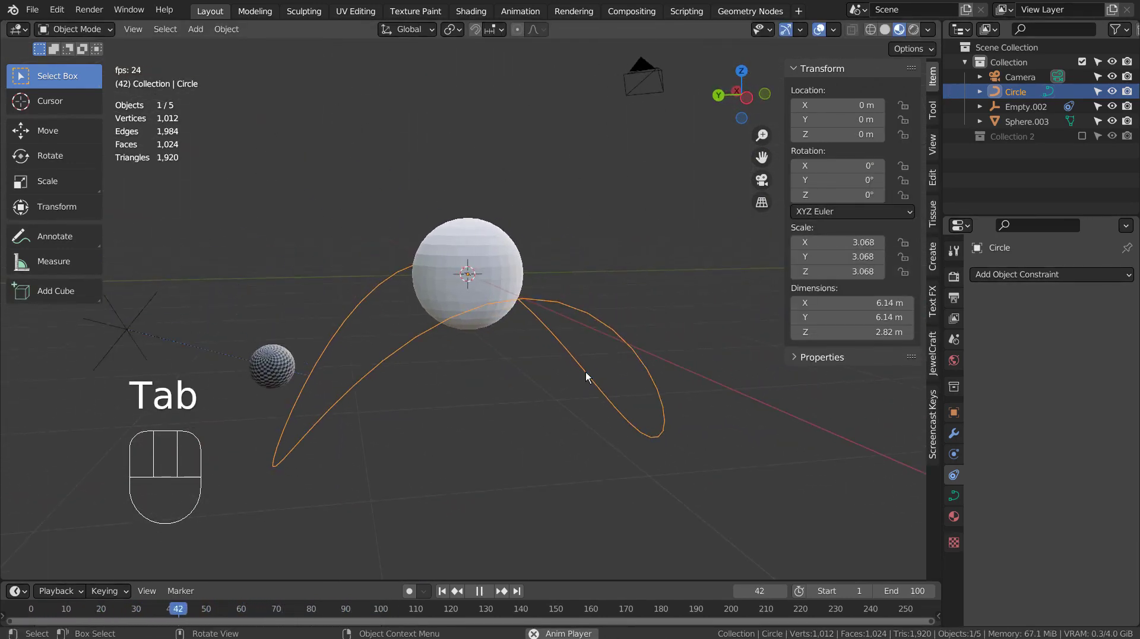
{"action": "key", "text": "KP_1"}
{"action": "key", "text": "r"}
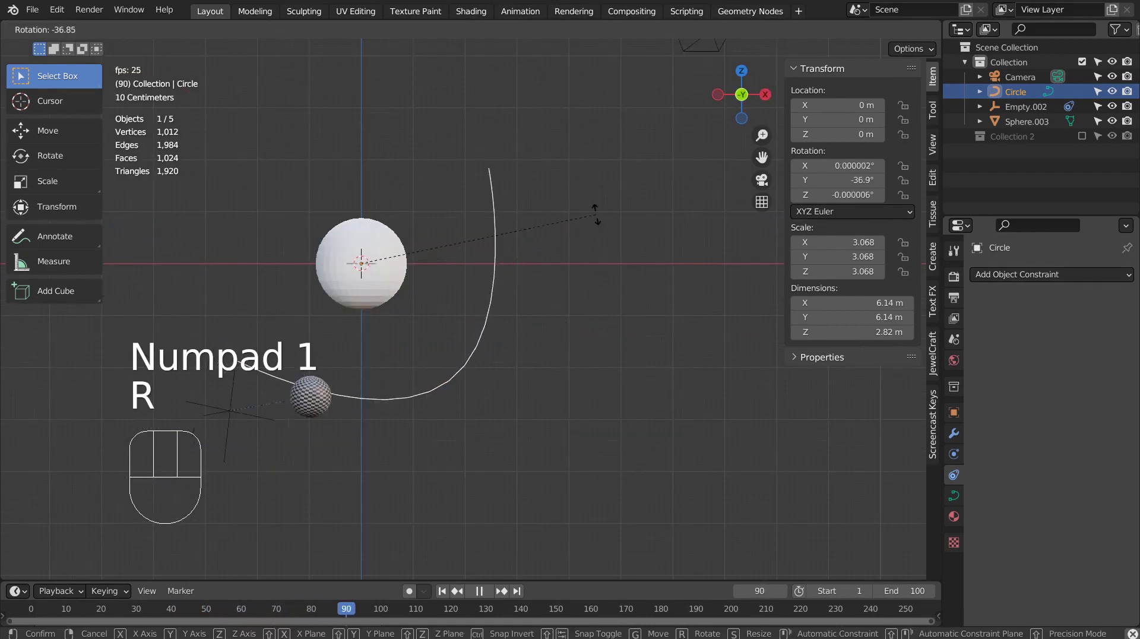
{"action": "left_click", "coordinate": [584, 199]}
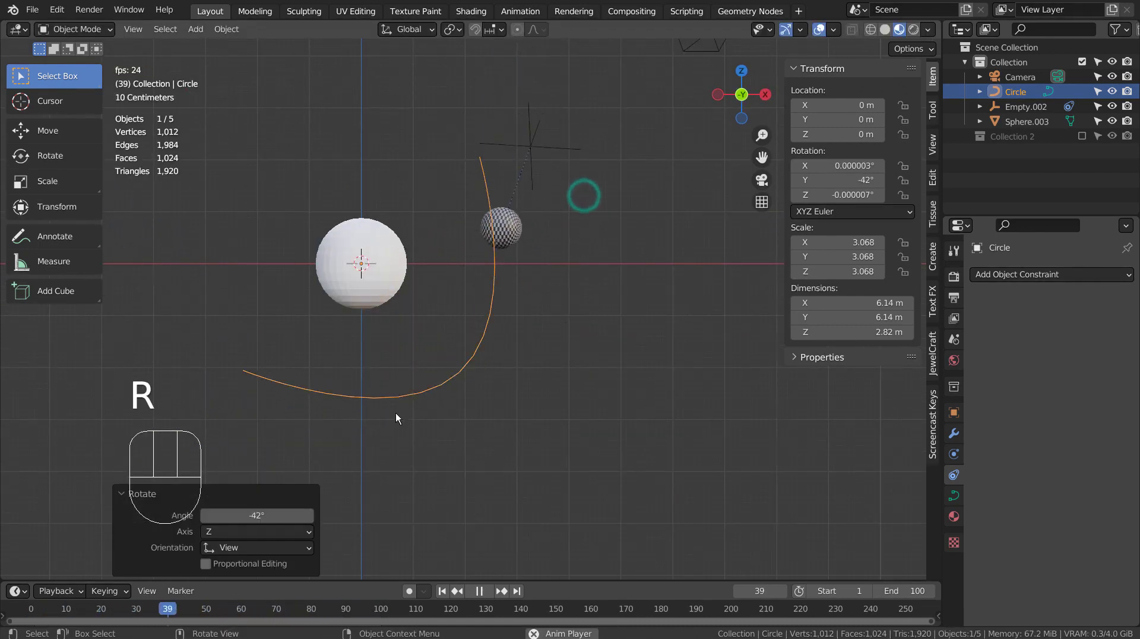
{"action": "middle_click_drag", "start_coordinate": [396, 414], "coordinate": [488, 414]}
Move the Circle path to X -1.2235 m, Z 1.4293 m, then deselect everything
{"action": "key", "text": "KP_1"}
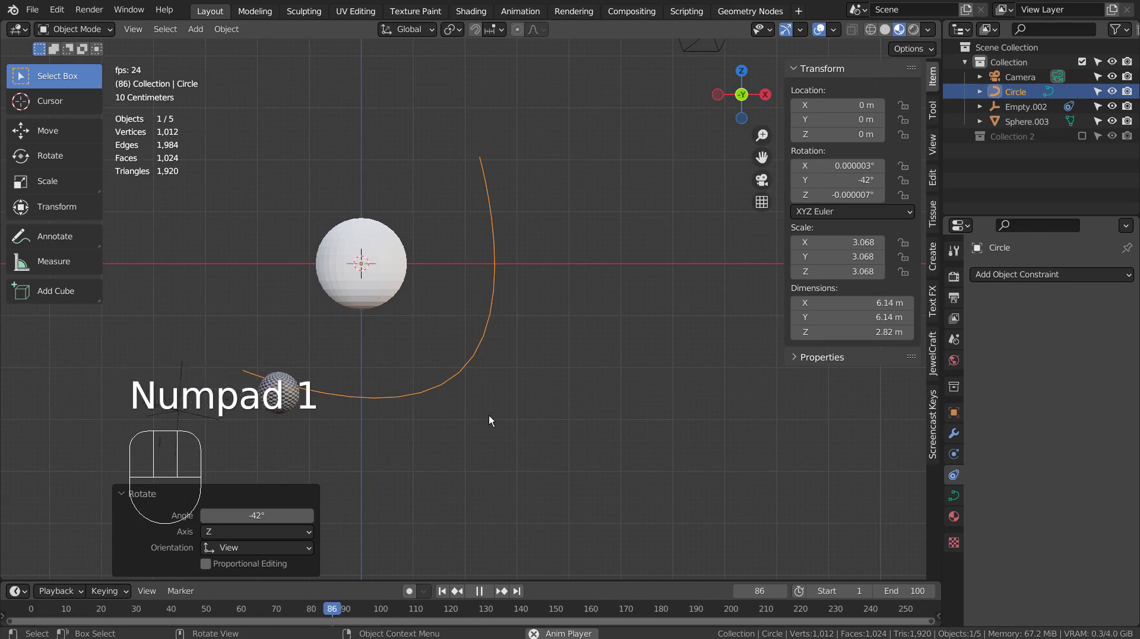
{"action": "key", "text": "g"}
{"action": "left_click", "coordinate": [425, 341]}
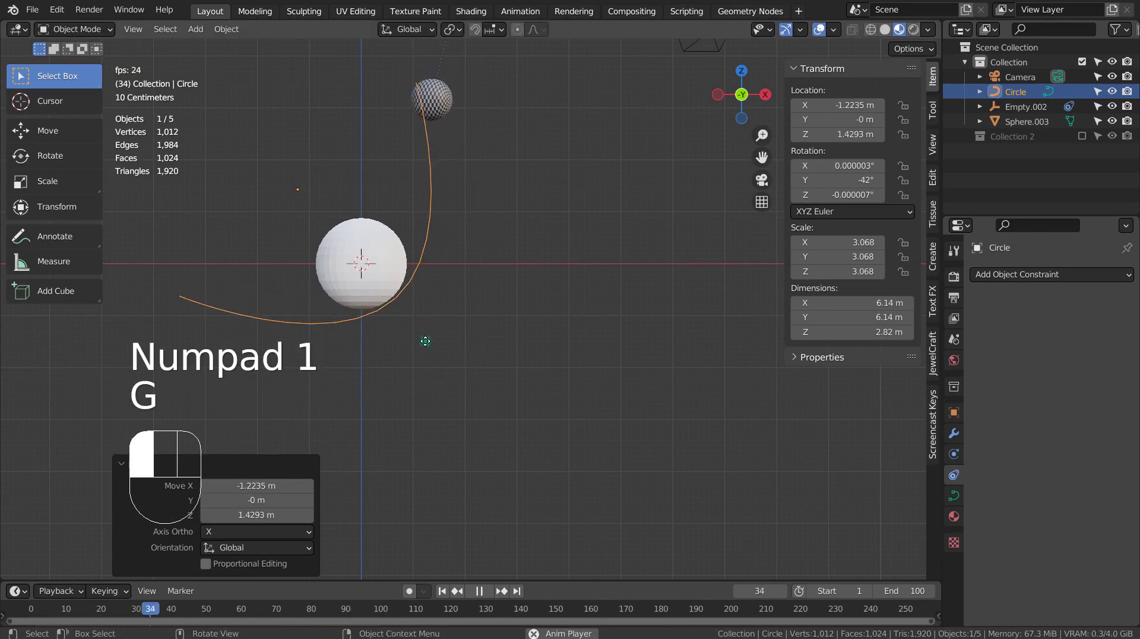
{"action": "mouse_move", "coordinate": [425, 341]}
{"action": "middle_mouse_down"}
{"action": "mouse_move", "coordinate": [597, 468]}
{"action": "mouse_move", "coordinate": [729, 468]}
{"action": "mouse_move", "coordinate": [483, 440]}
{"action": "mouse_move", "coordinate": [427, 453]}
{"action": "mouse_move", "coordinate": [514, 458]}
{"action": "middle_mouse_up"}
{"action": "left_click", "coordinate": [597, 467]}
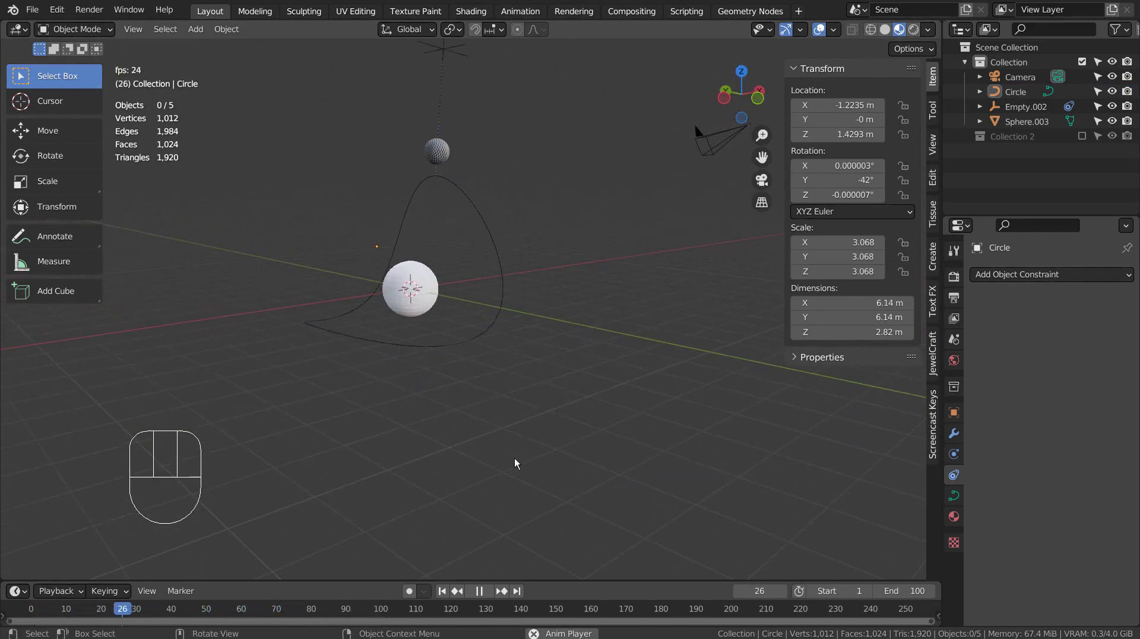